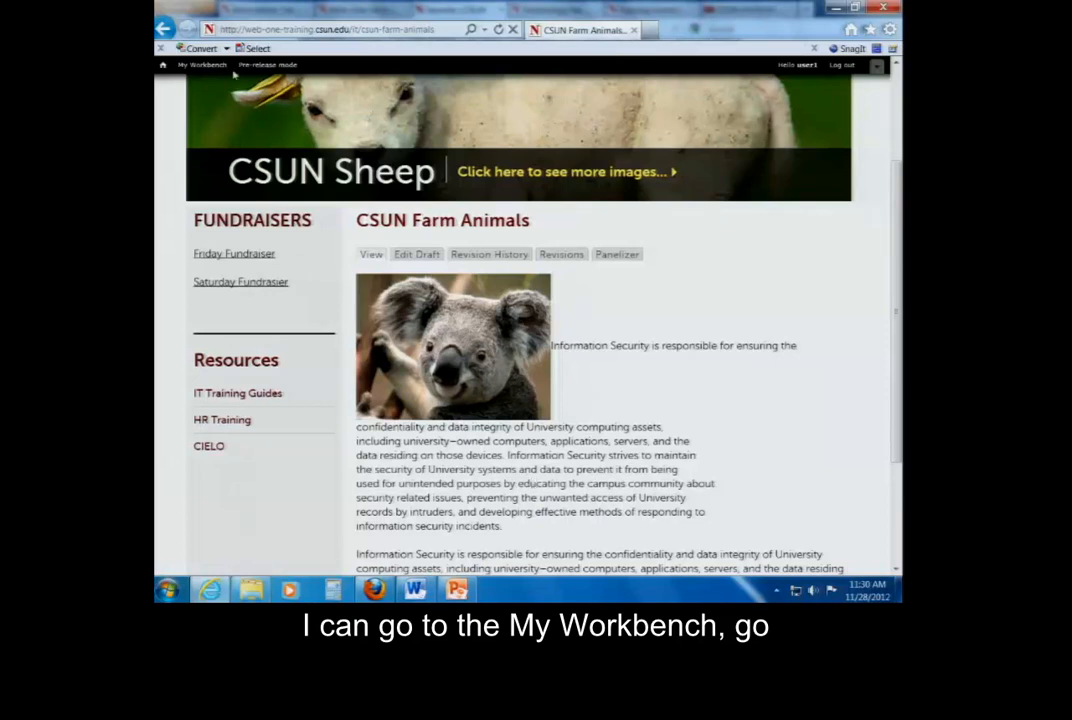
Start a new Video content item from My Workbench and title it "Scheduling Assistant in Outlook"
click(195, 66)
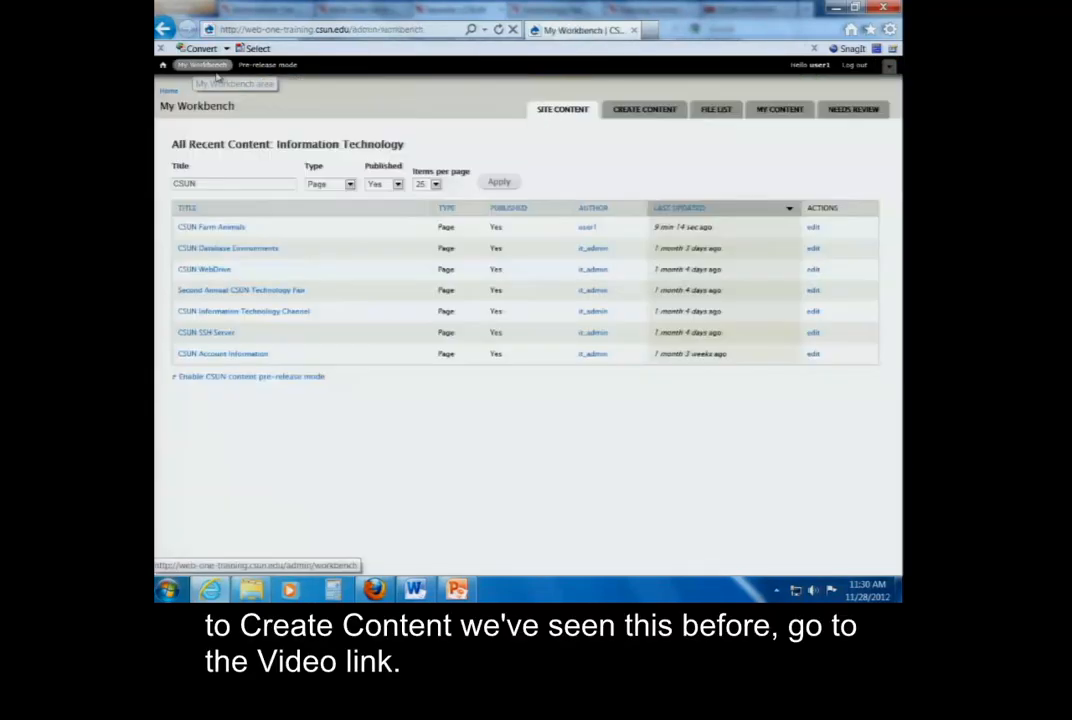
click(641, 113)
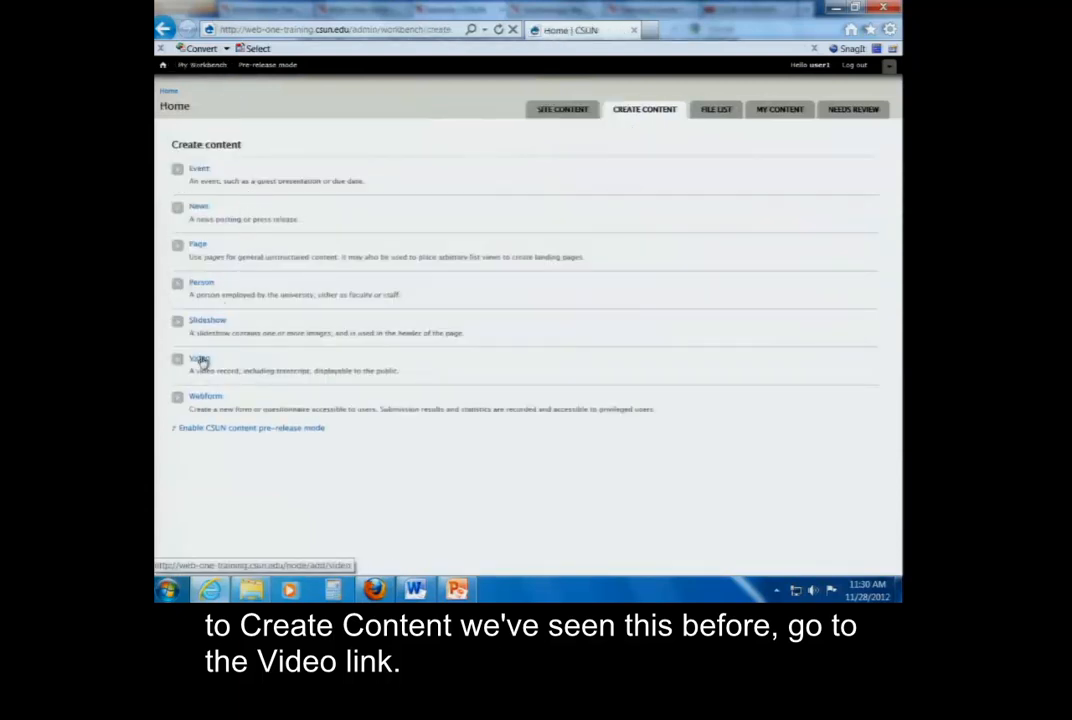
click(201, 361)
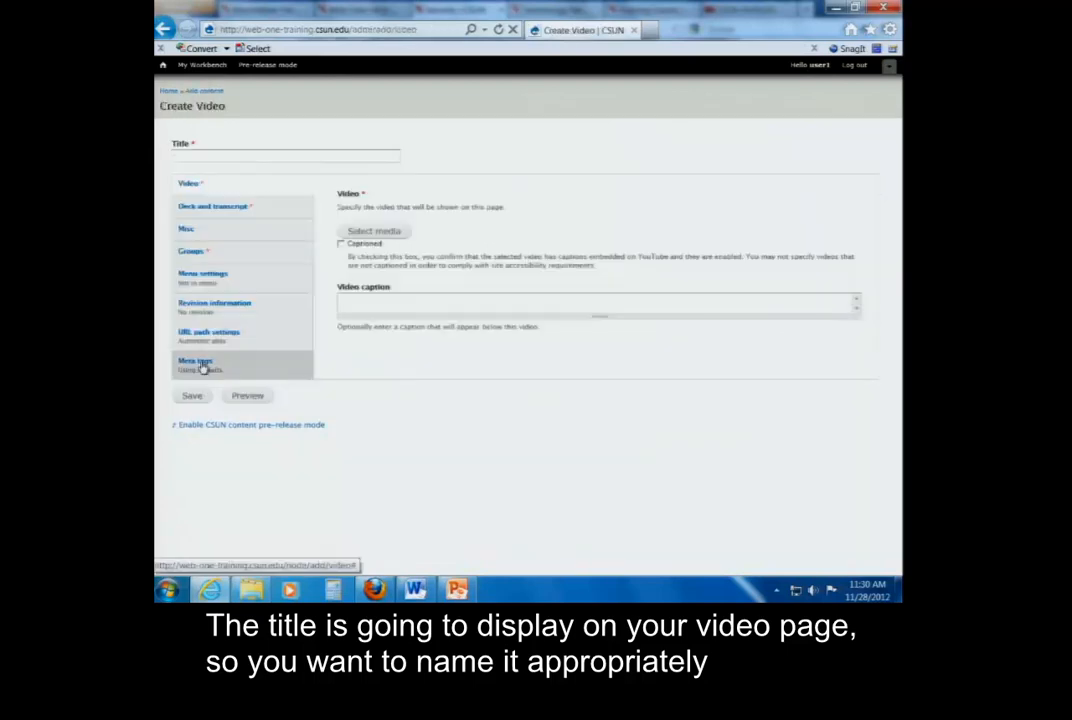
click(255, 155)
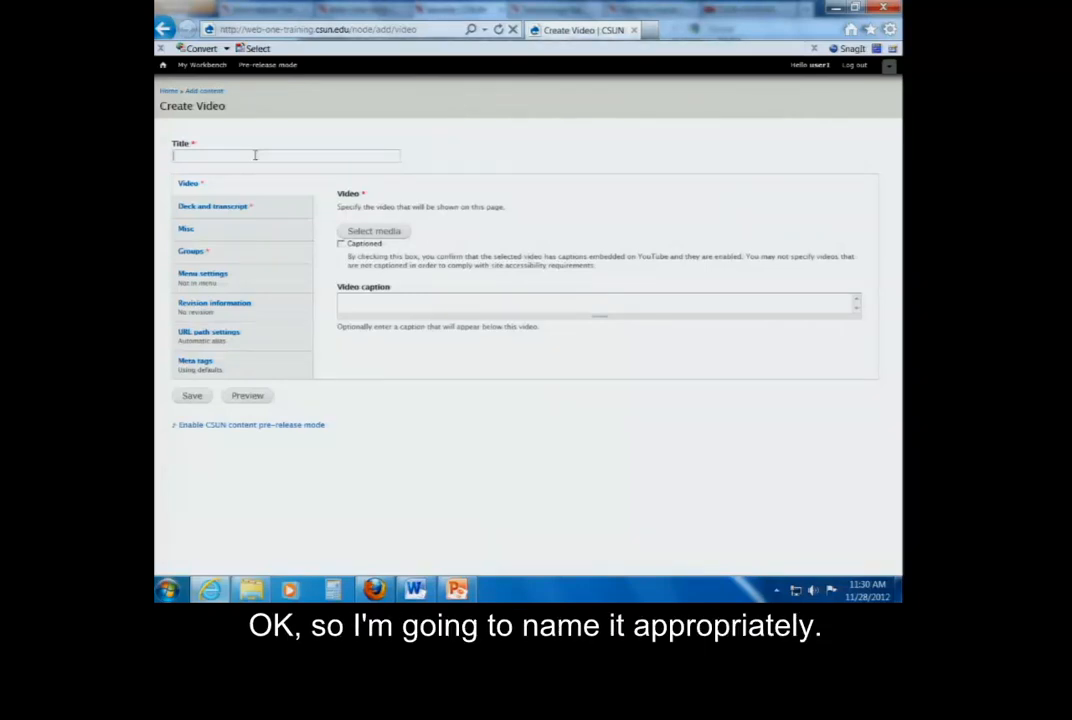
text(Schedu)
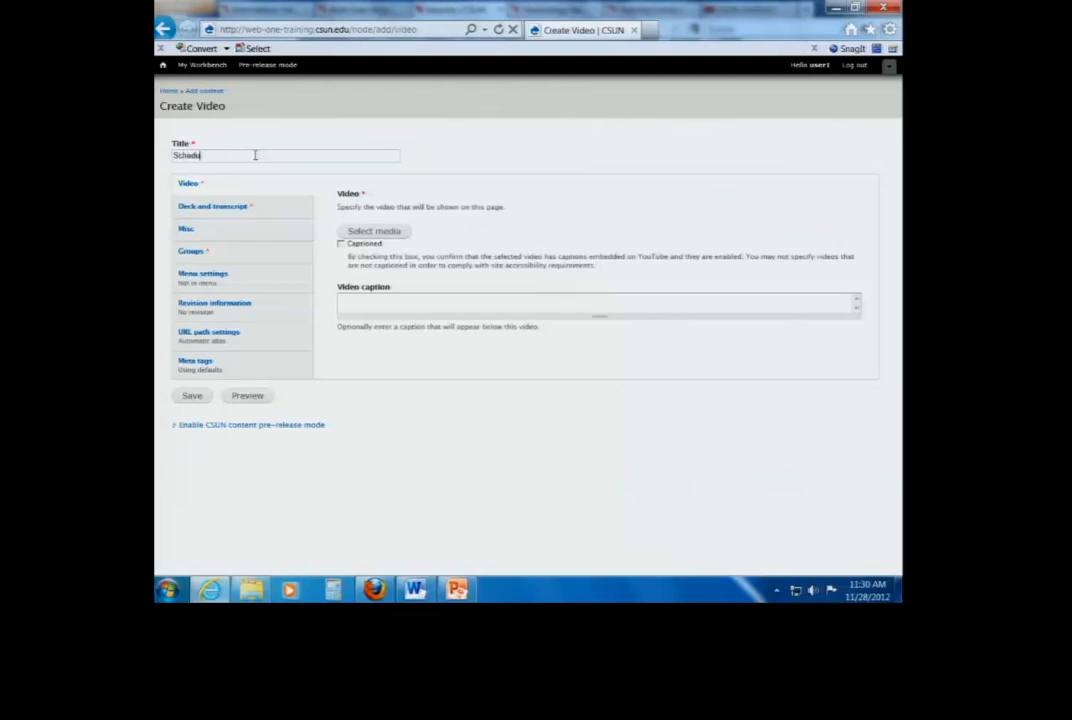
text(ling Assistant in)
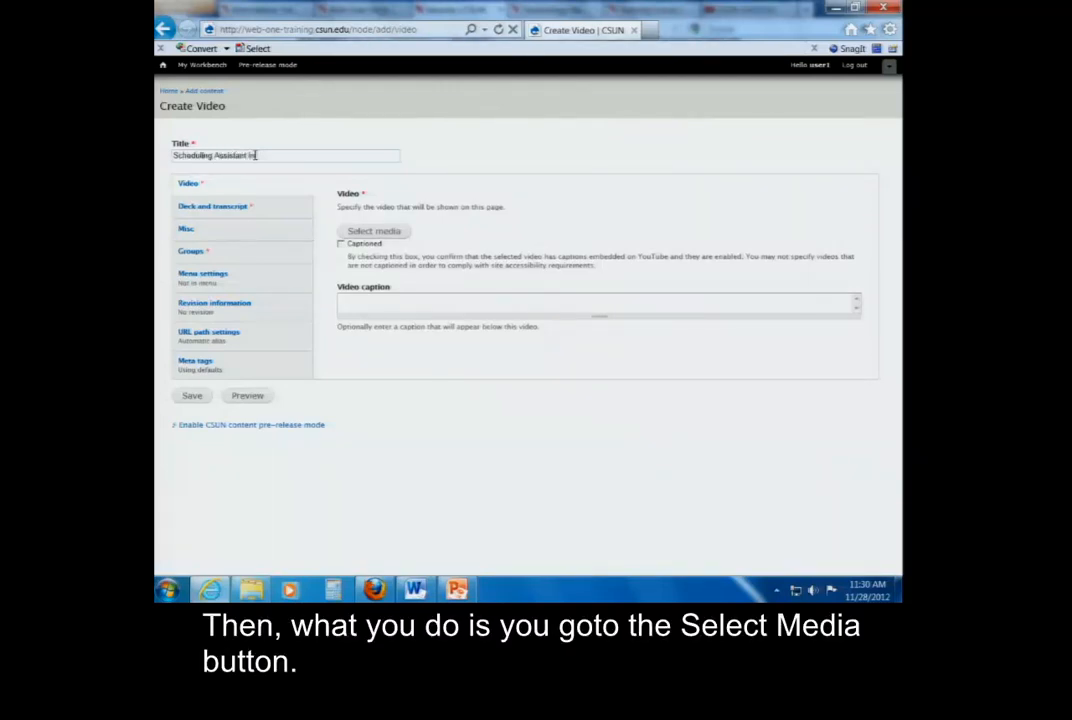
text( Outlook)
Choose the web as the video's media source and copy the URL of YouTube's "CSUN-OUTLOOK - Scheduling Assistant" video from Firefox
click(369, 233)
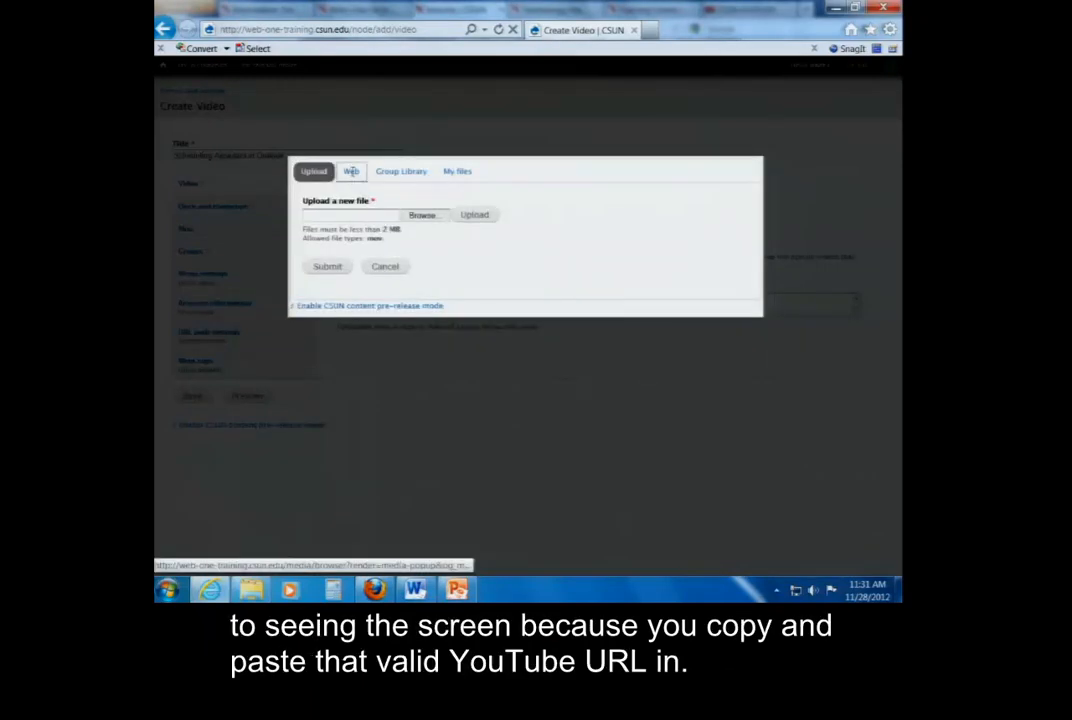
click(352, 173)
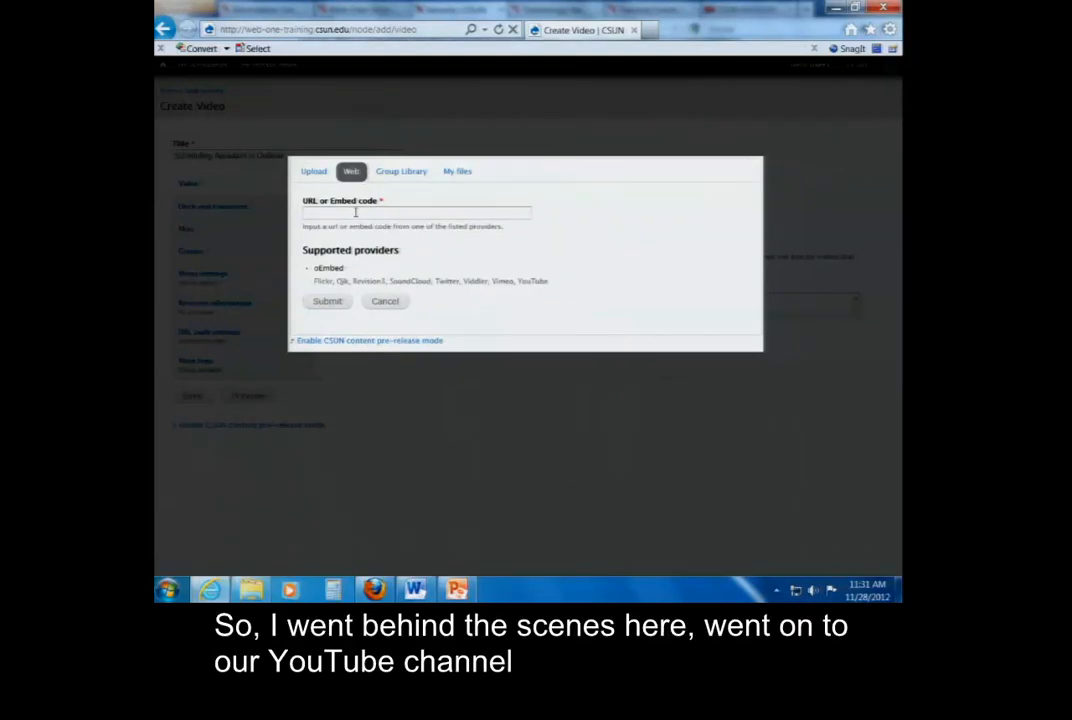
click(836, 8)
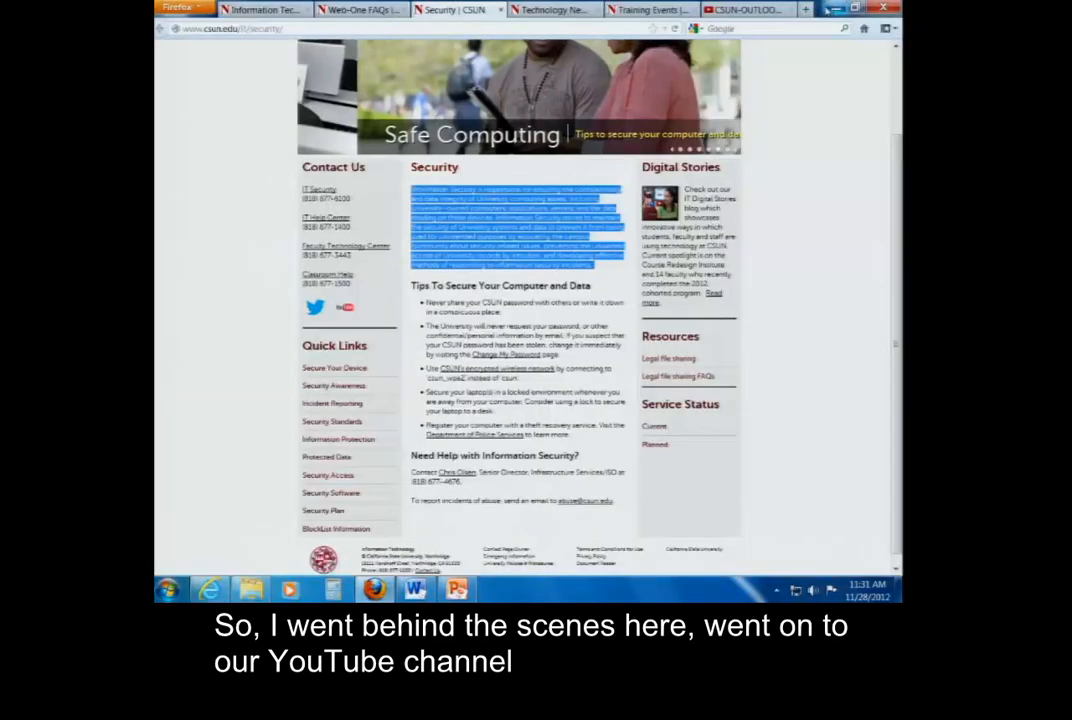
click(740, 10)
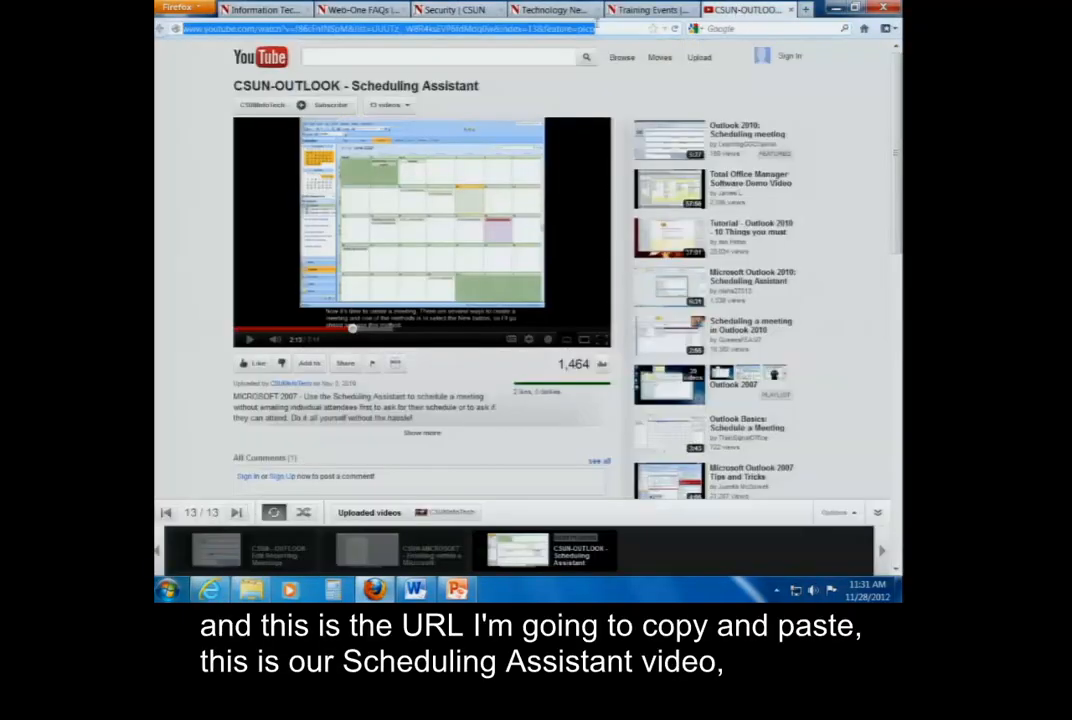
drag(510, 28, 158, 30)
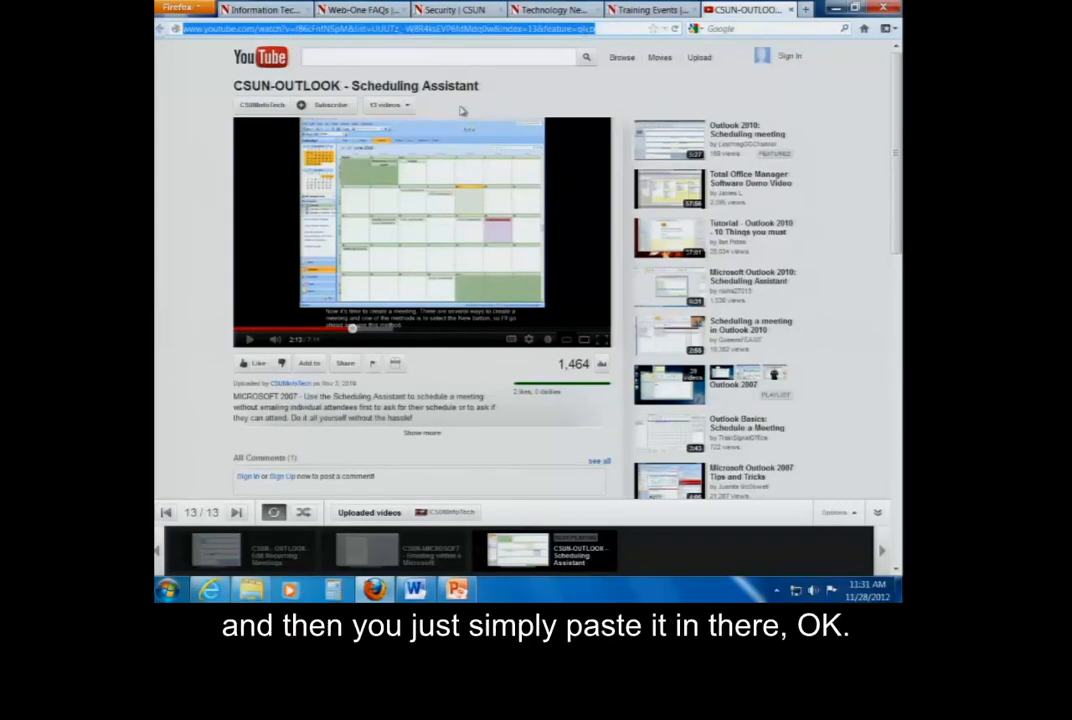
Return to Internet Explorer, submit the copied YouTube URL as the video media and save its details
click(210, 589)
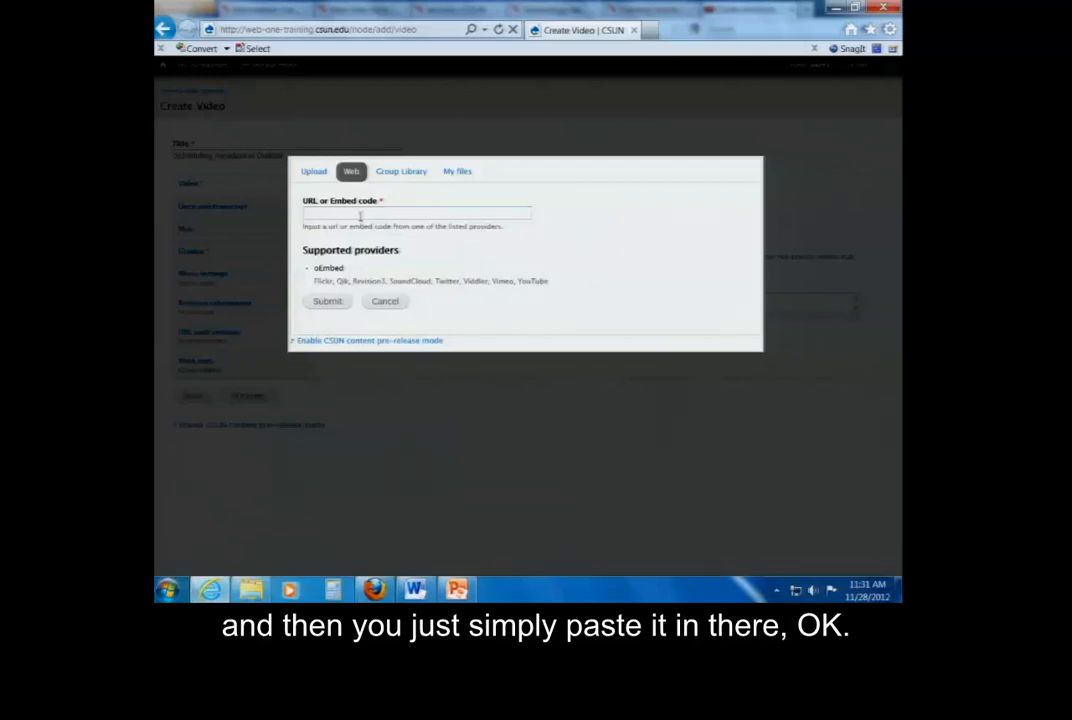
key(ctrl+v)
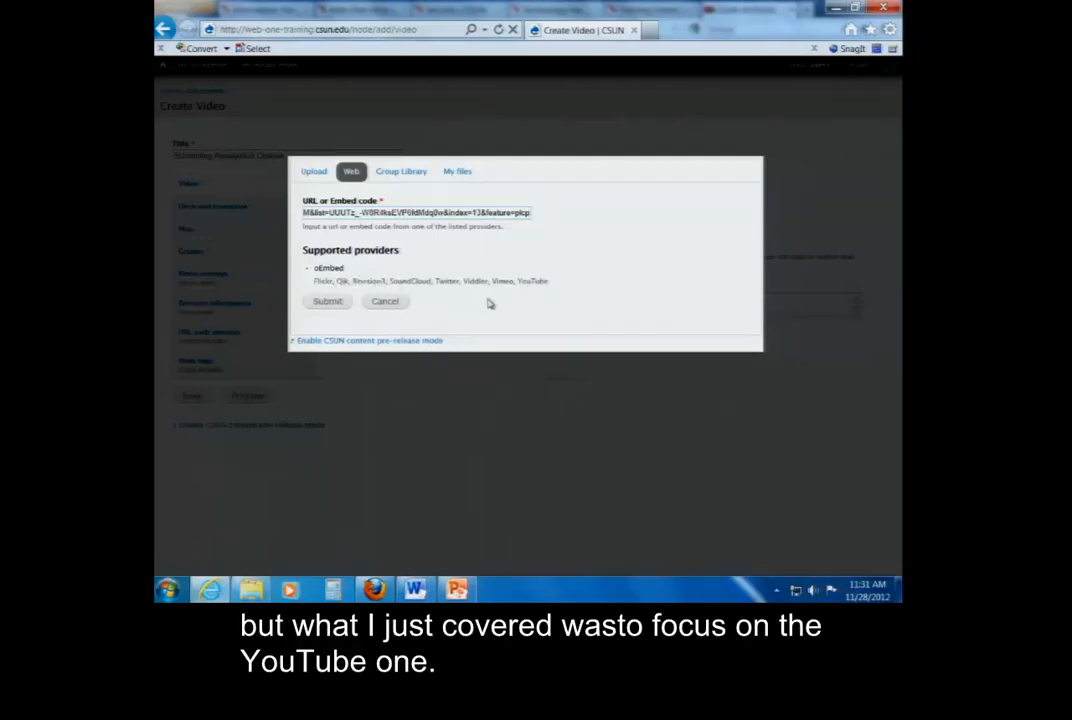
click(325, 303)
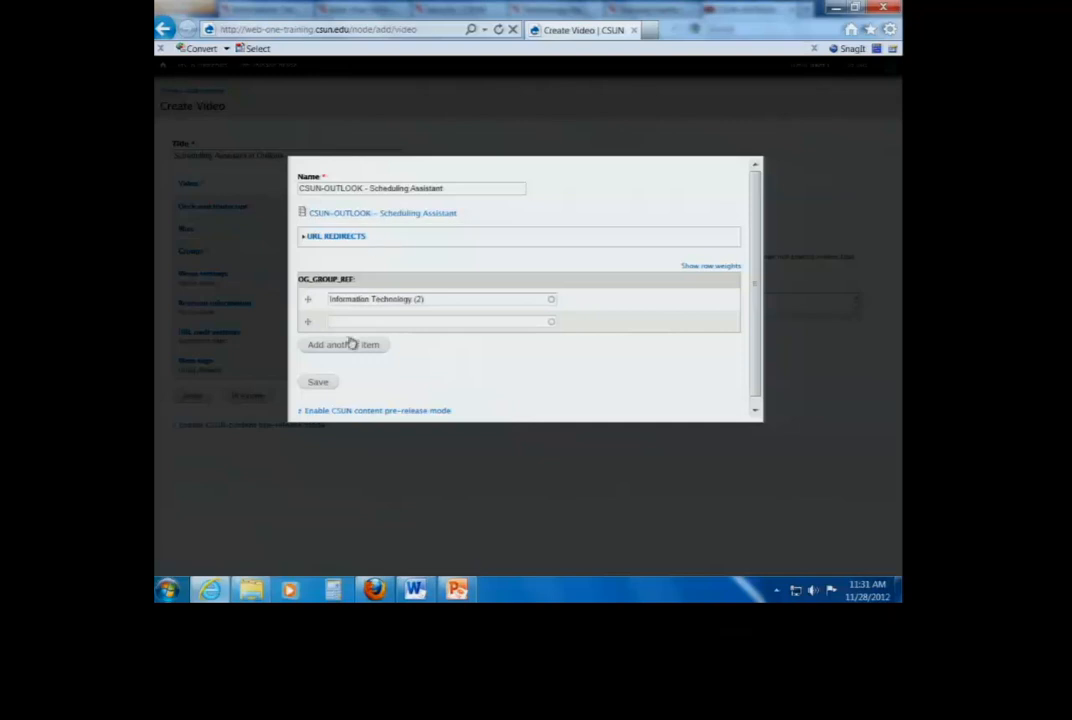
click(318, 384)
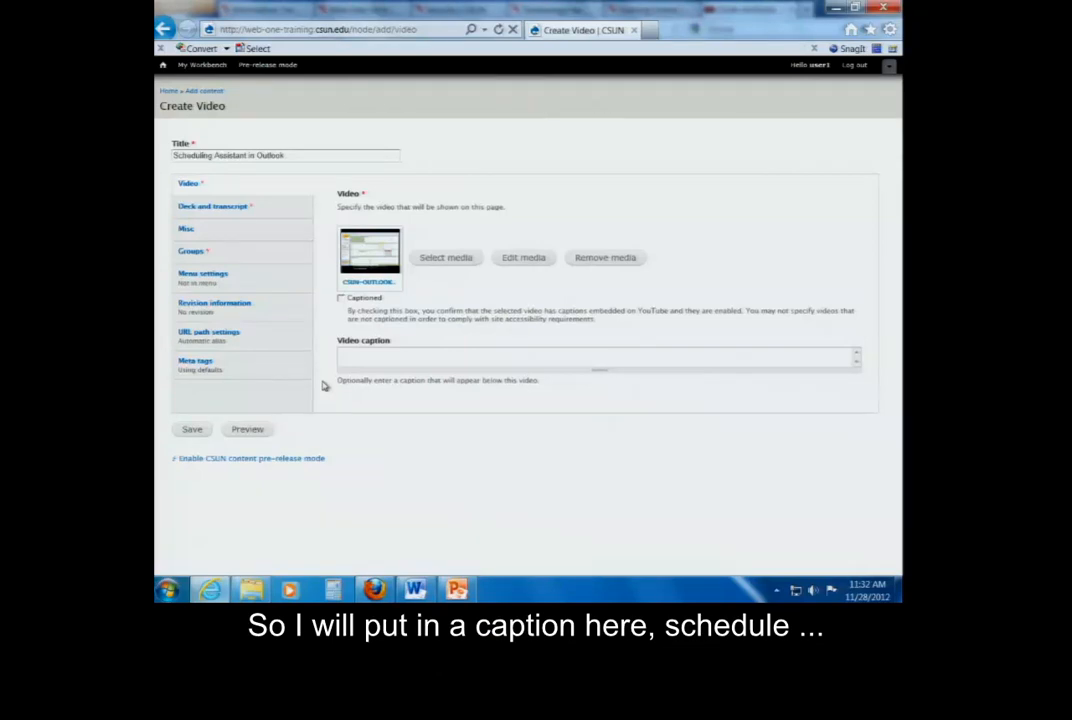
Enter "Schedule meetings with large groups." as the video caption
click(378, 352)
text(Schedu)
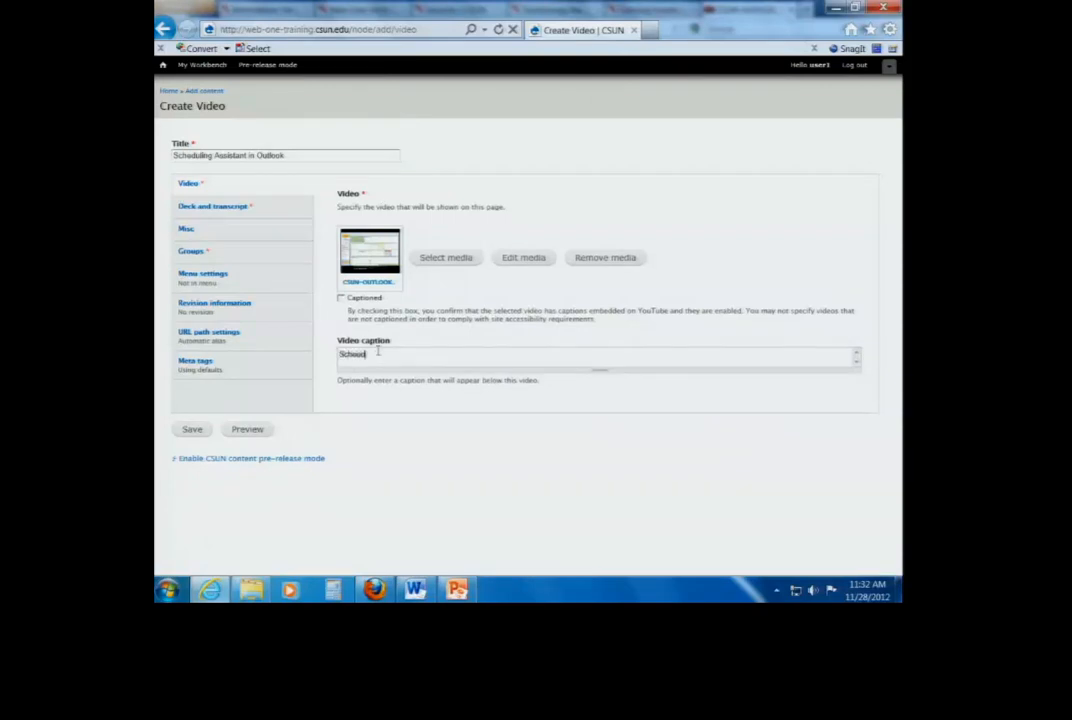
text(le meetings with large groups)
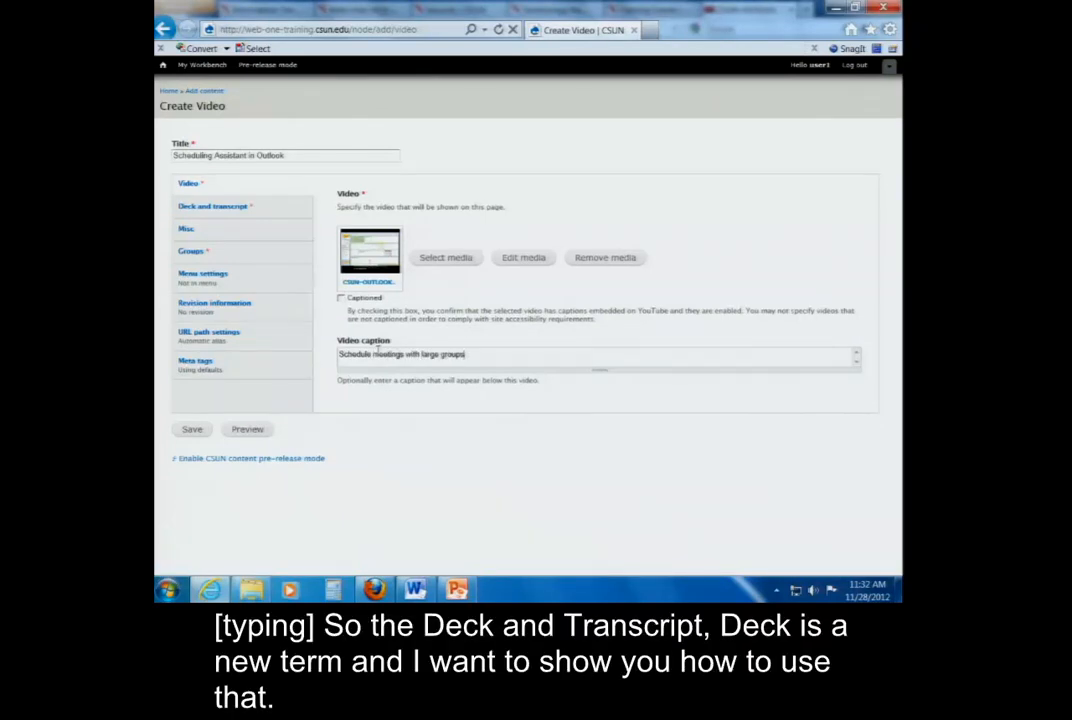
text(.)
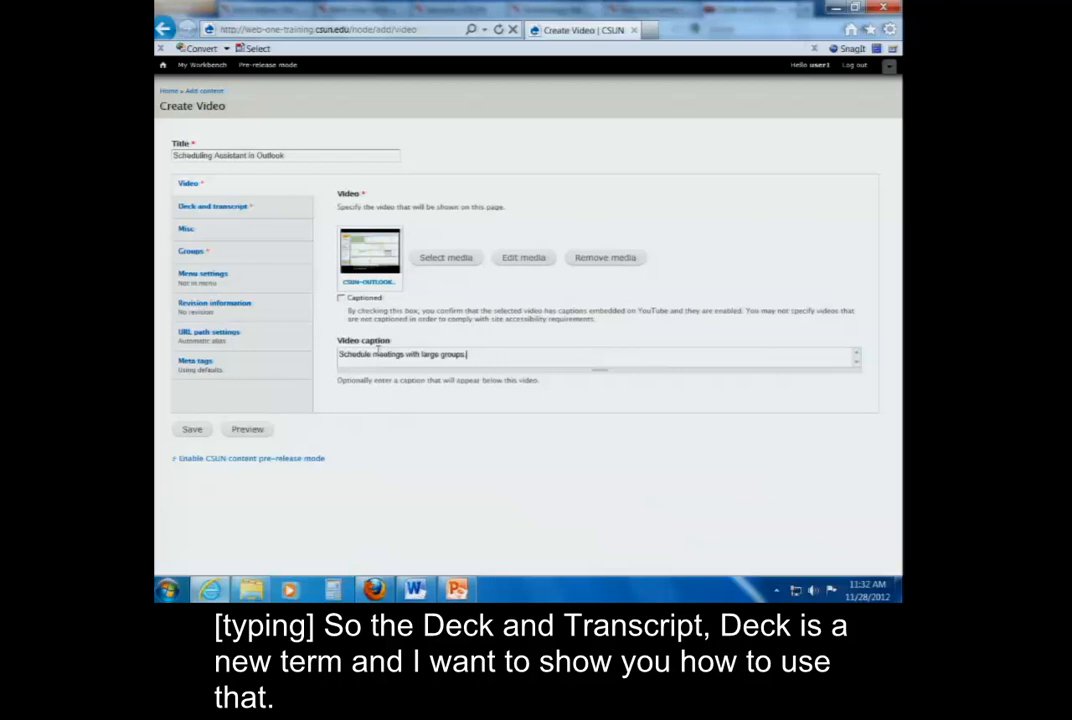
Open the deck and transcript settings, switch to Word and copy the entire Scheduling Assistant Script document
click(237, 216)
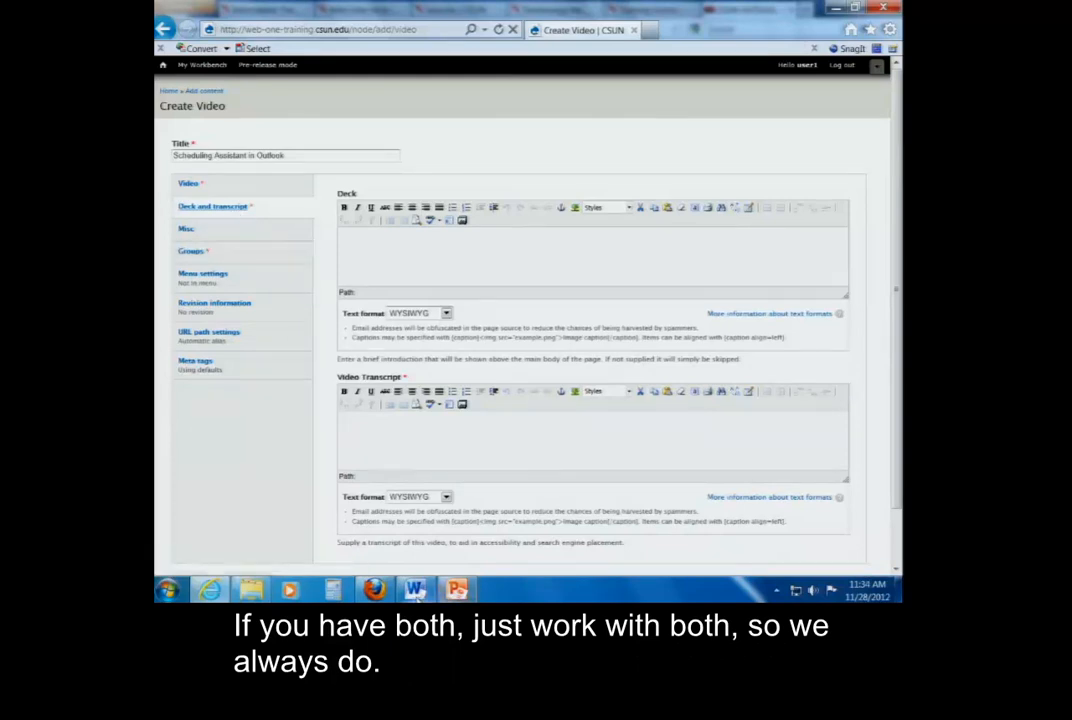
click(418, 594)
click(359, 180)
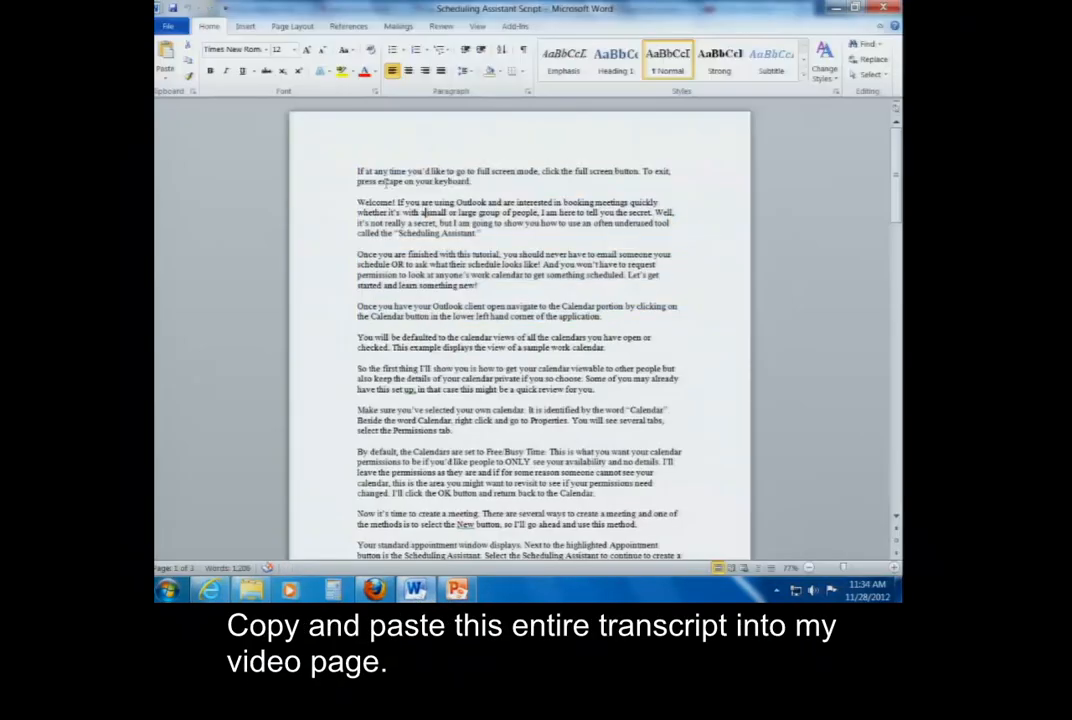
key(ctrl+a)
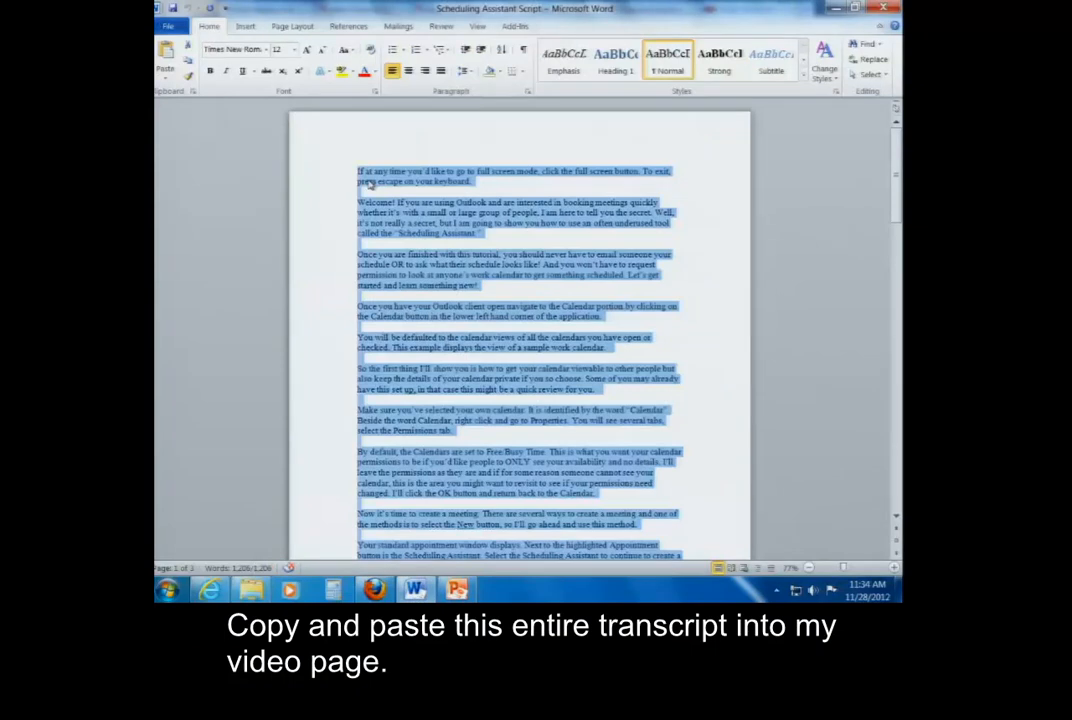
Return to Internet Explorer, paste the copied script into the Video Transcript and check its beginning
mouse_move(210, 590)
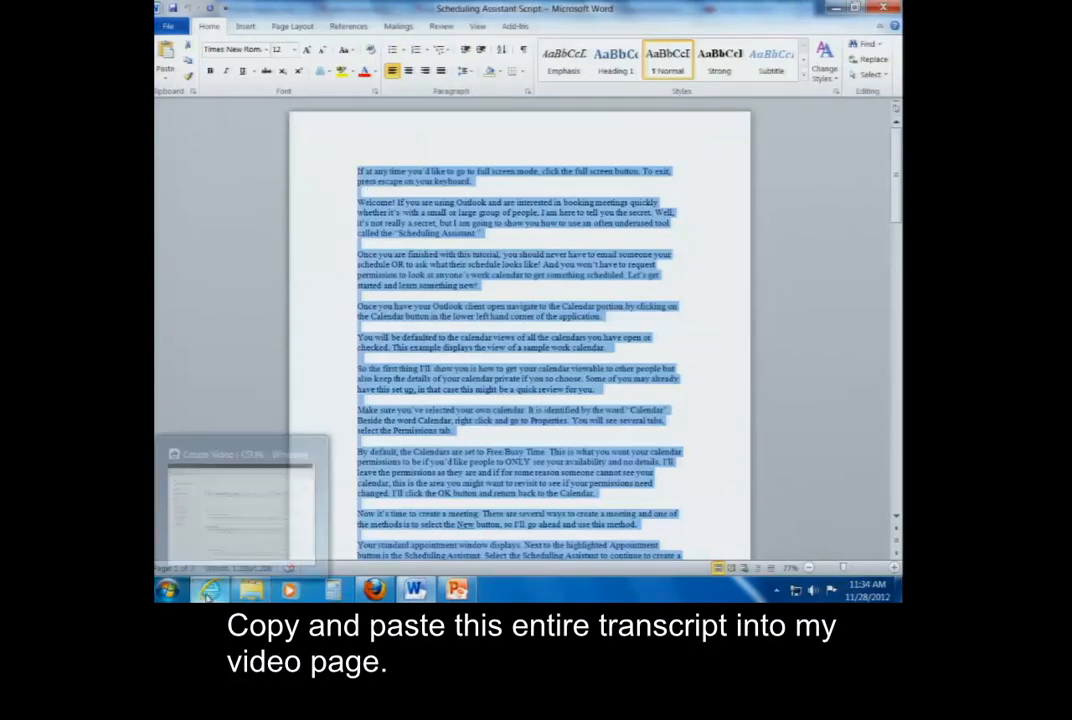
click(230, 526)
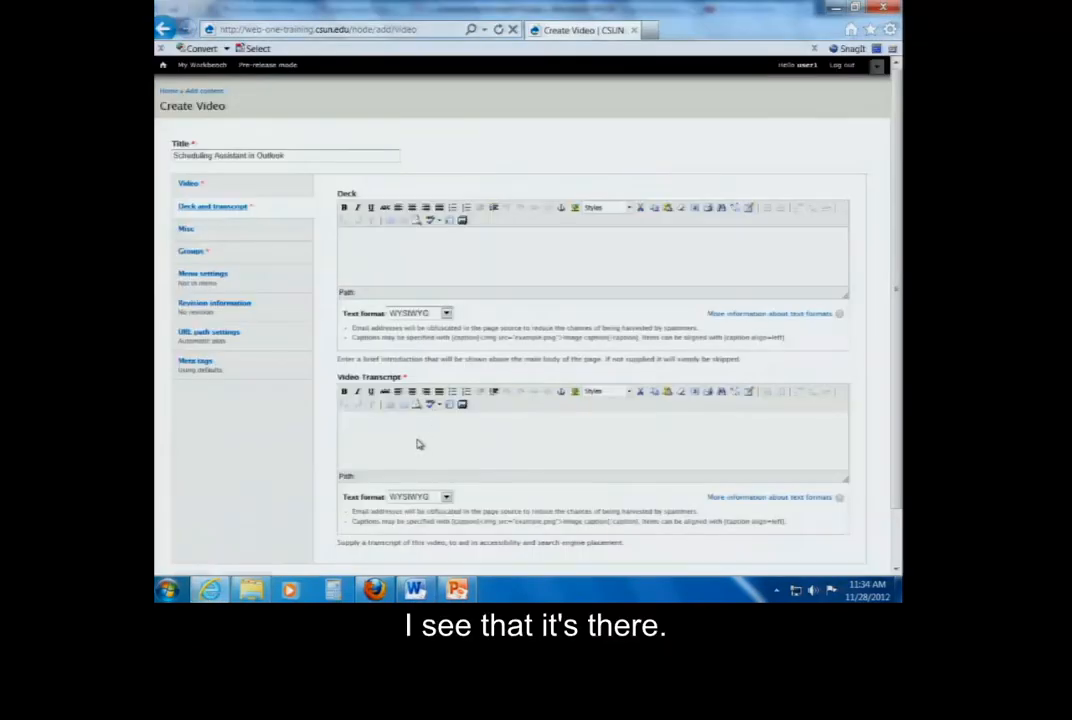
click(418, 443)
key(ctrl+v)
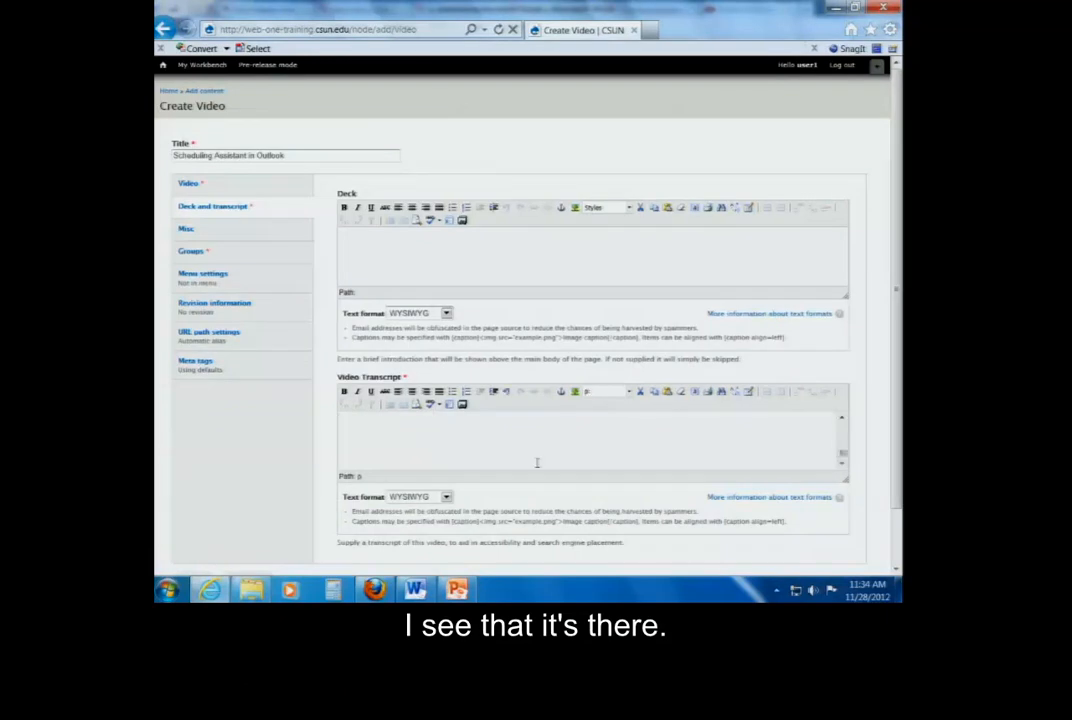
drag(842, 455, 843, 427)
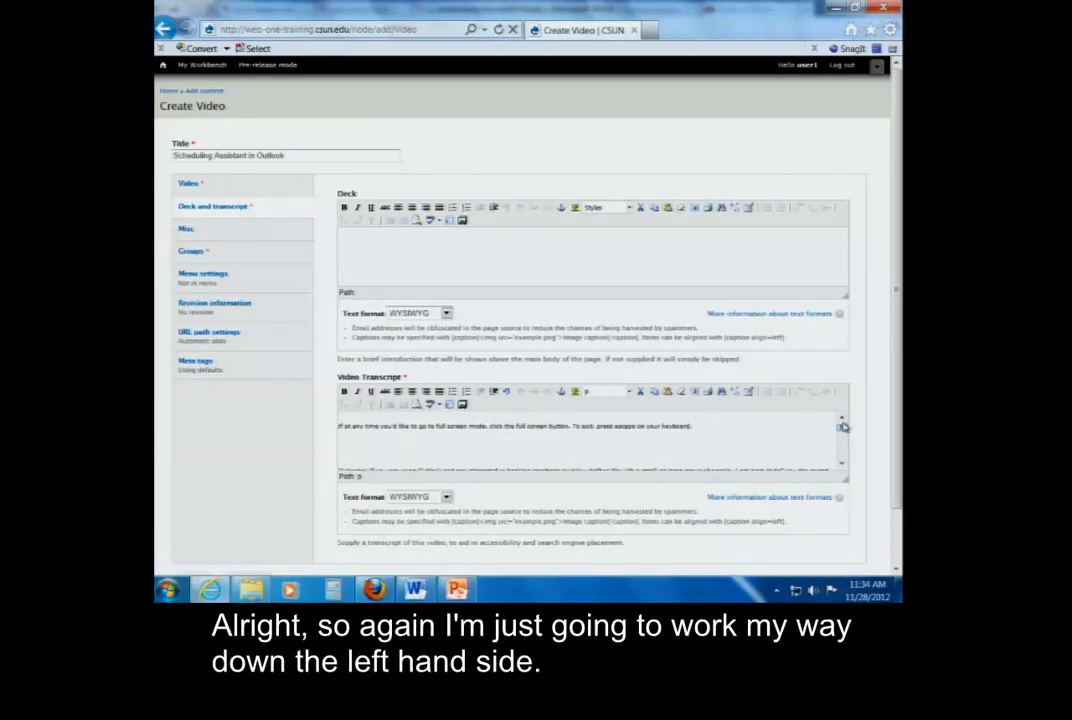
Review the miscellaneous, group, menu, revision and URL path settings, and save the new video page
click(275, 235)
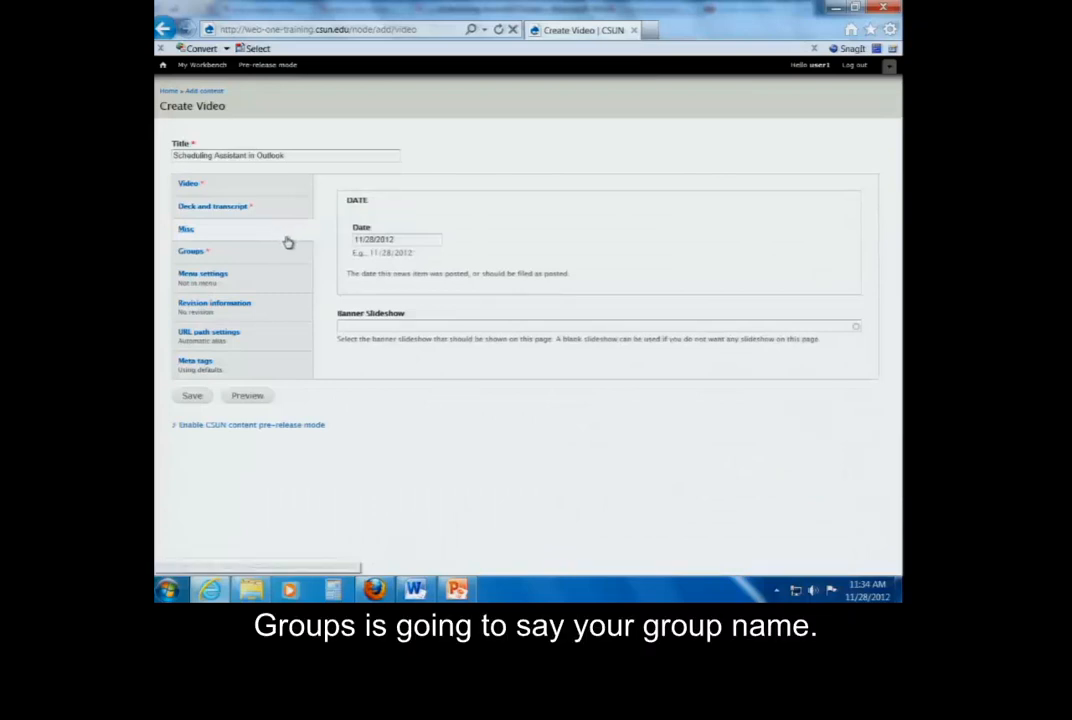
click(237, 264)
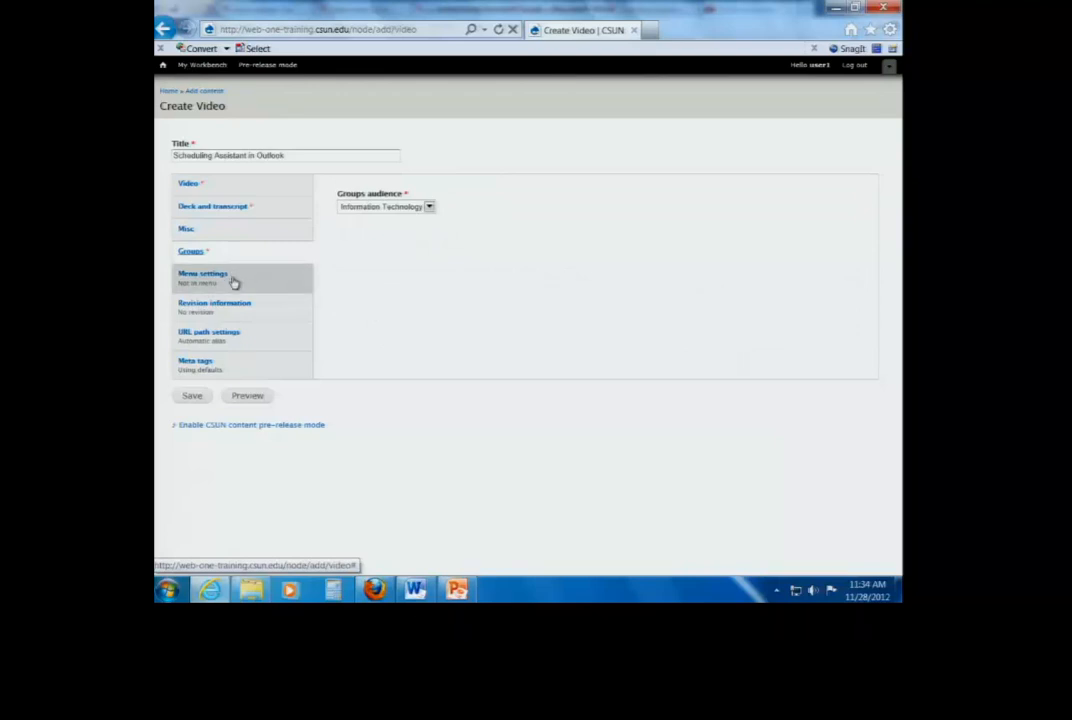
click(233, 282)
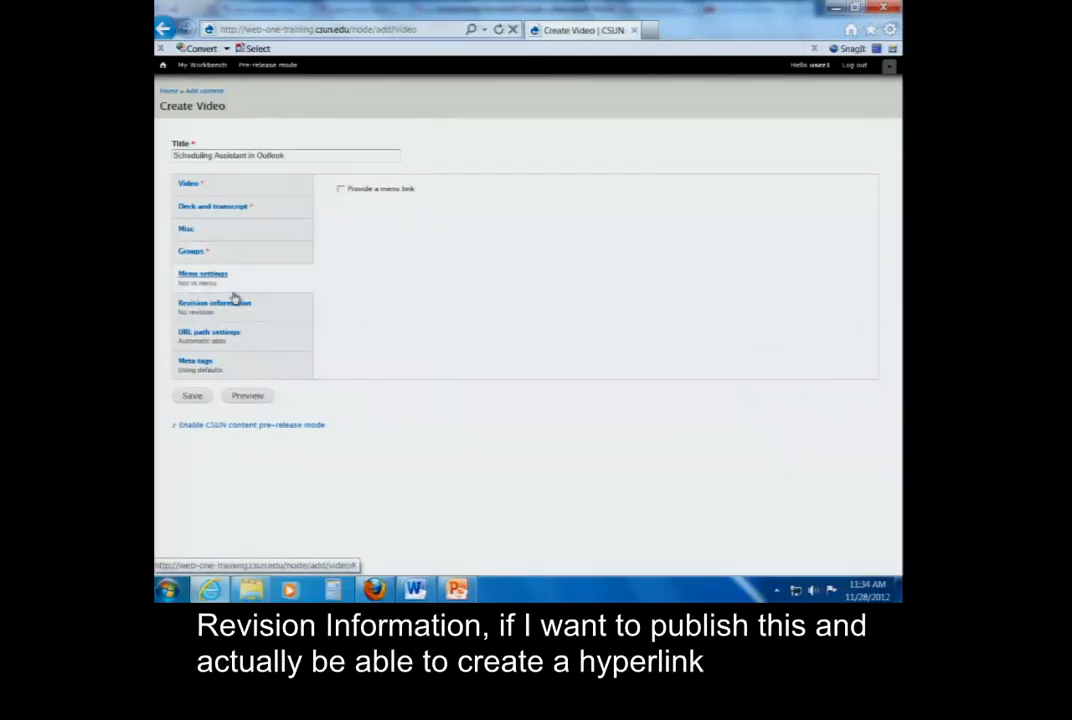
click(234, 307)
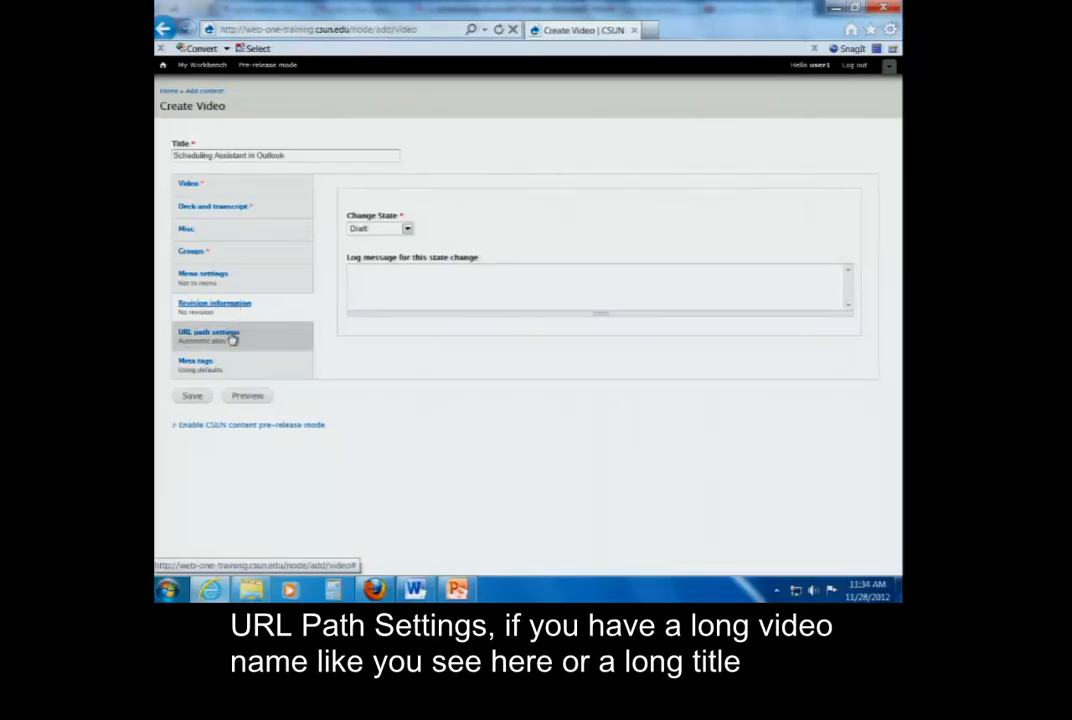
click(231, 342)
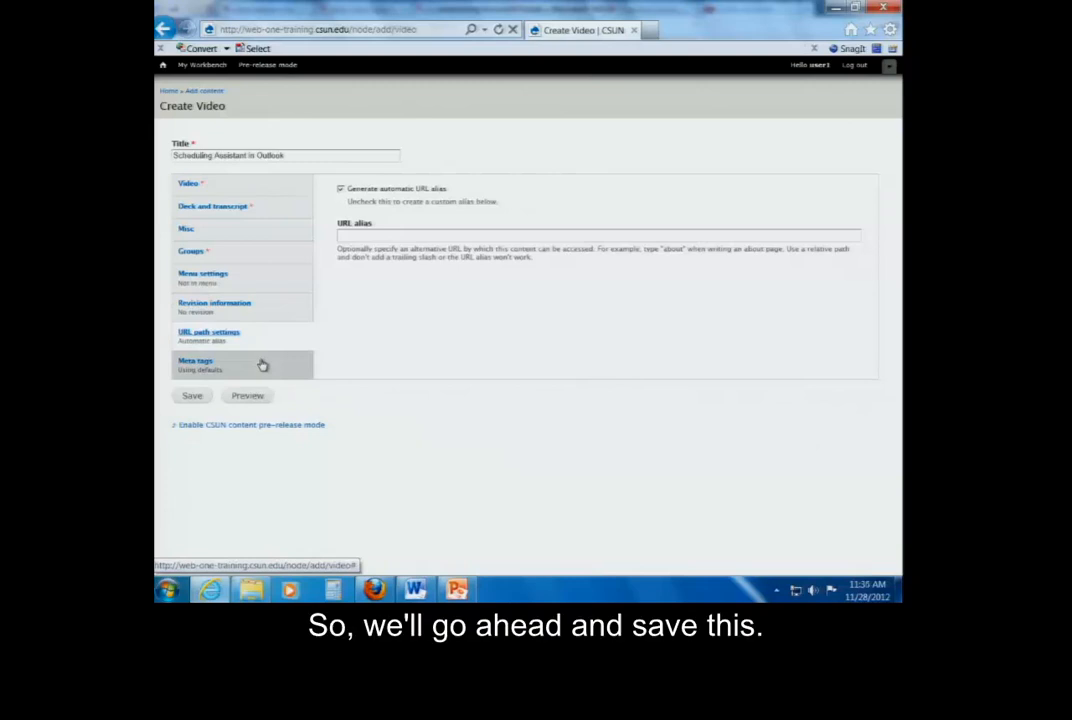
click(194, 398)
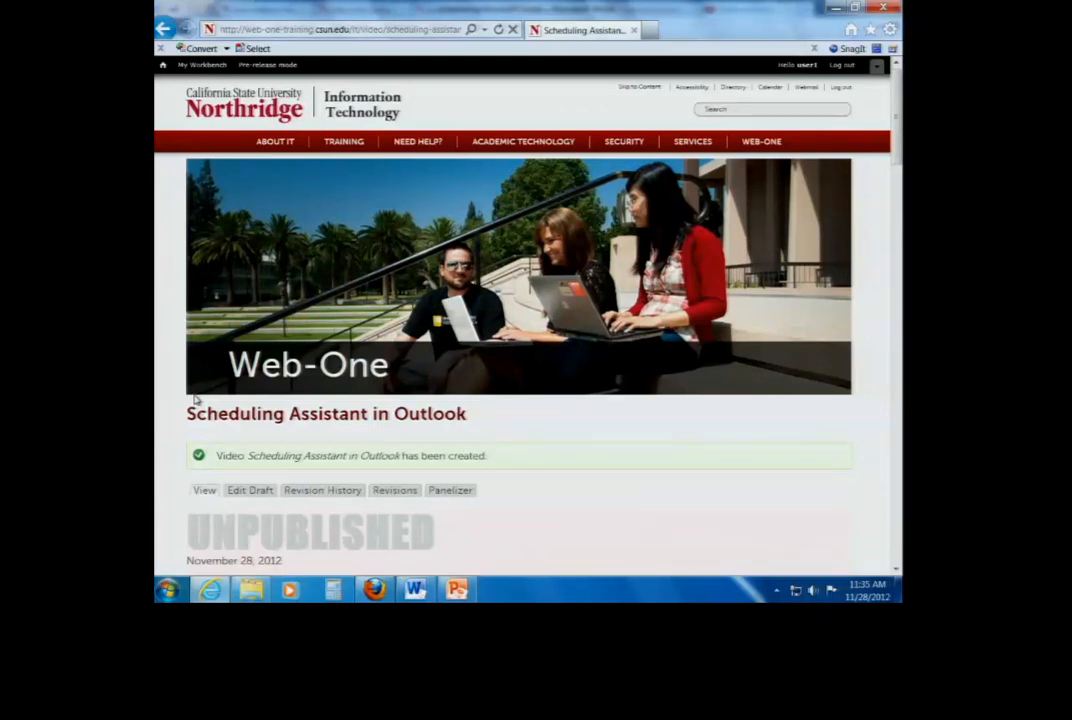
Examine the saved page's embedded video, its caption and the video transcript
scroll(196, 399, down, 2)
scroll(537, 257, down, 8)
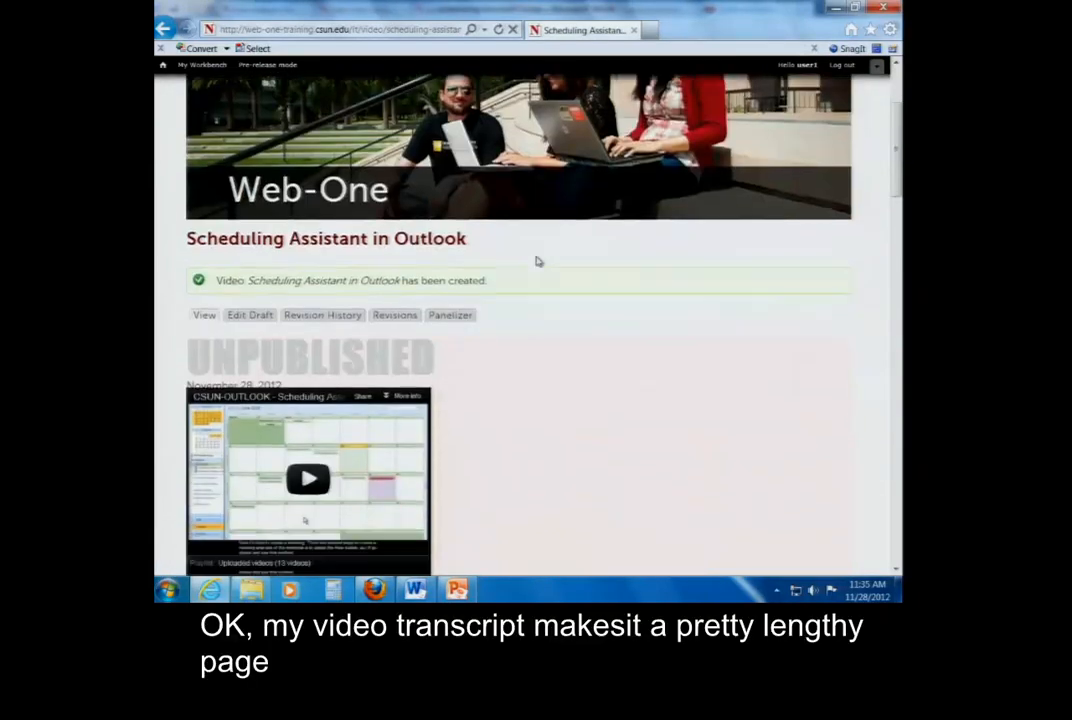
scroll(537, 257, down, 4)
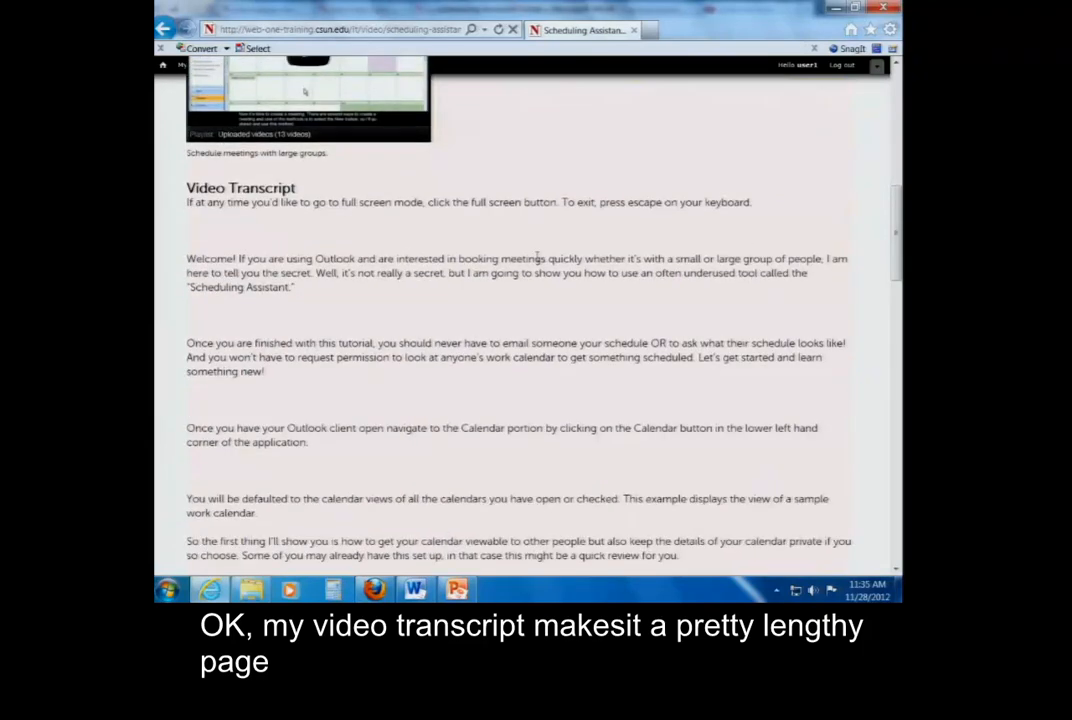
scroll(537, 260, down, 2)
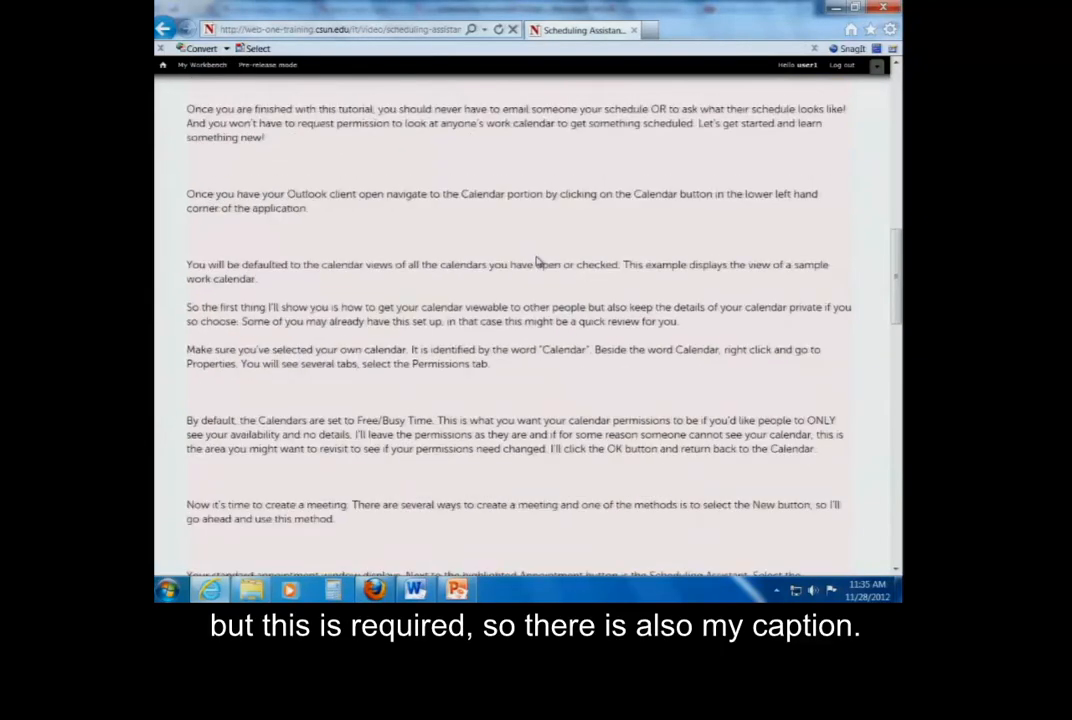
drag(900, 240, 900, 157)
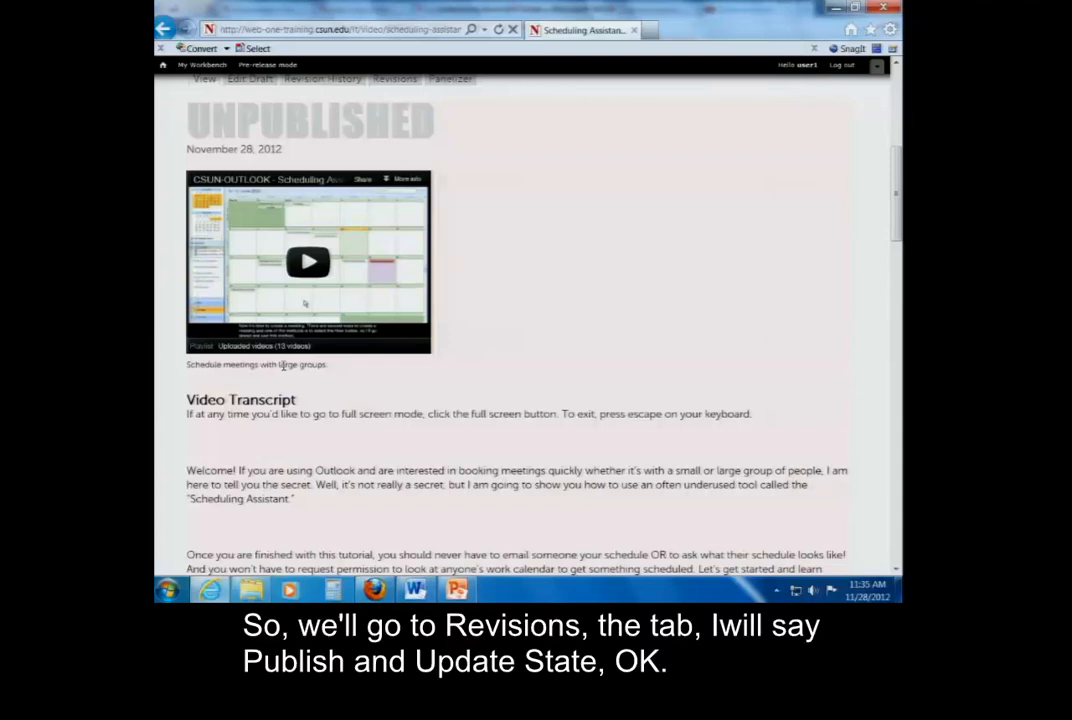
Change the video page's revision state to Published with the log message "New video page"
click(396, 87)
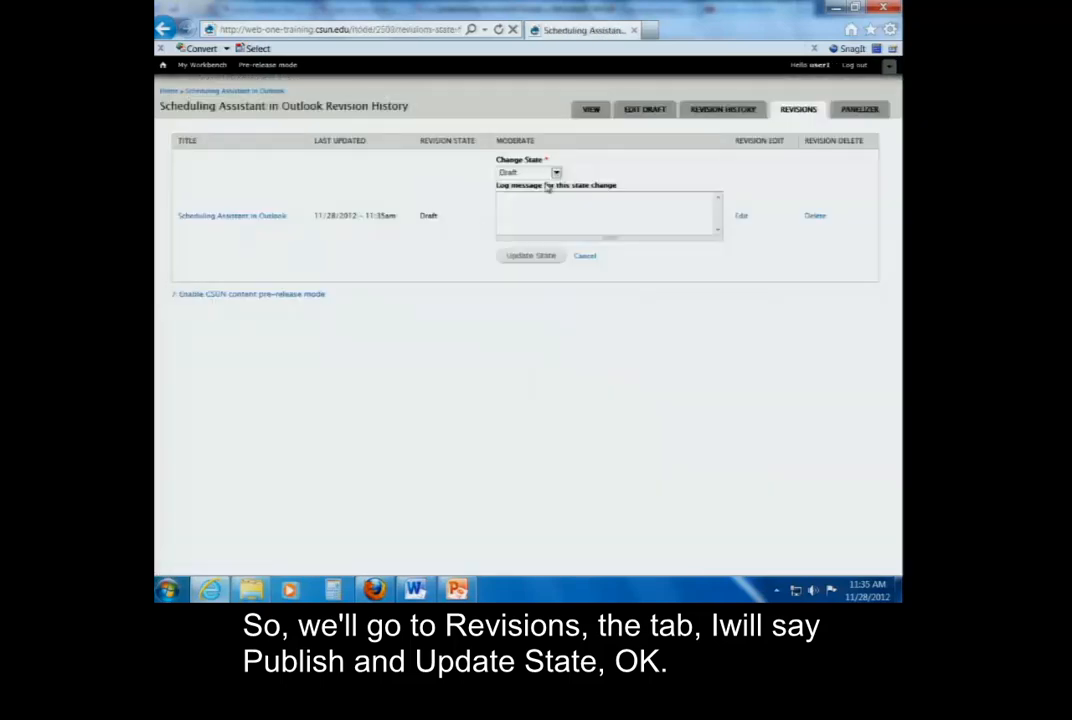
click(556, 173)
click(535, 203)
text(New)
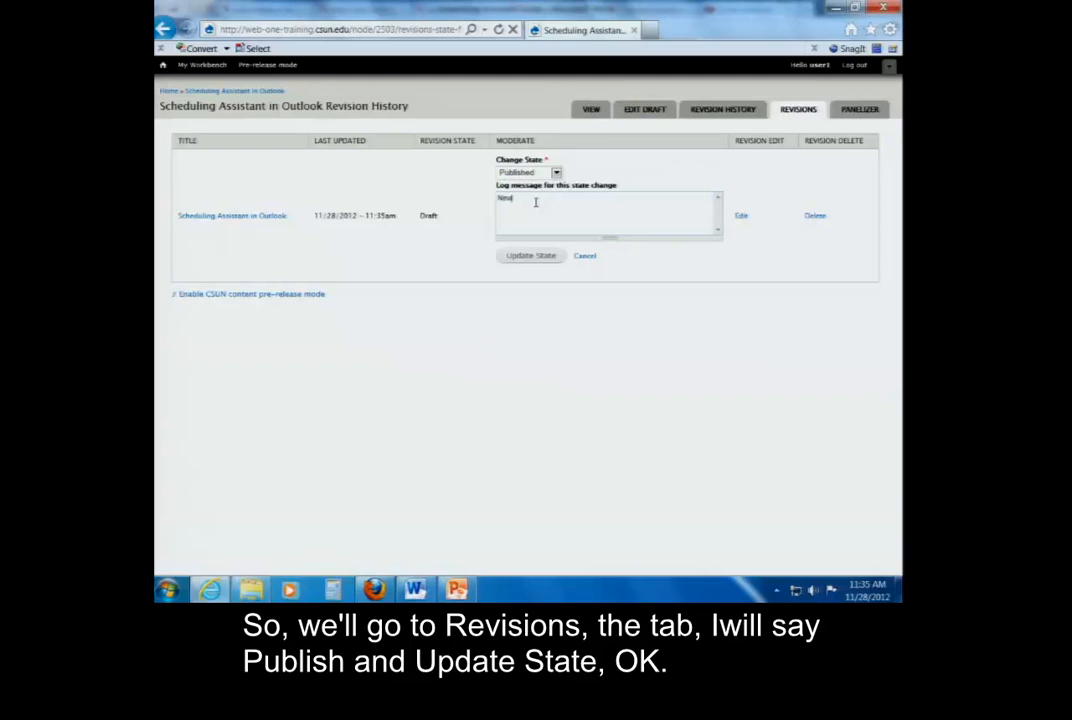
text( video page)
click(531, 256)
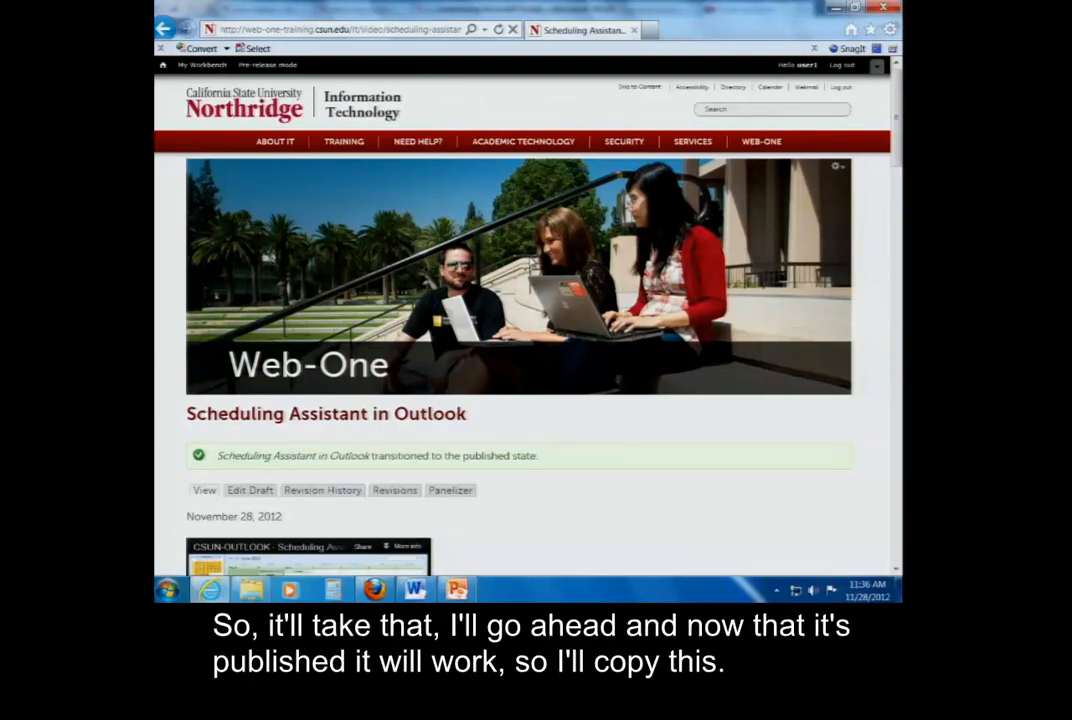
Copy the published video page's URL, filter My Content to the Published state and open the CSUN Farm Animals page for editing
click(319, 27)
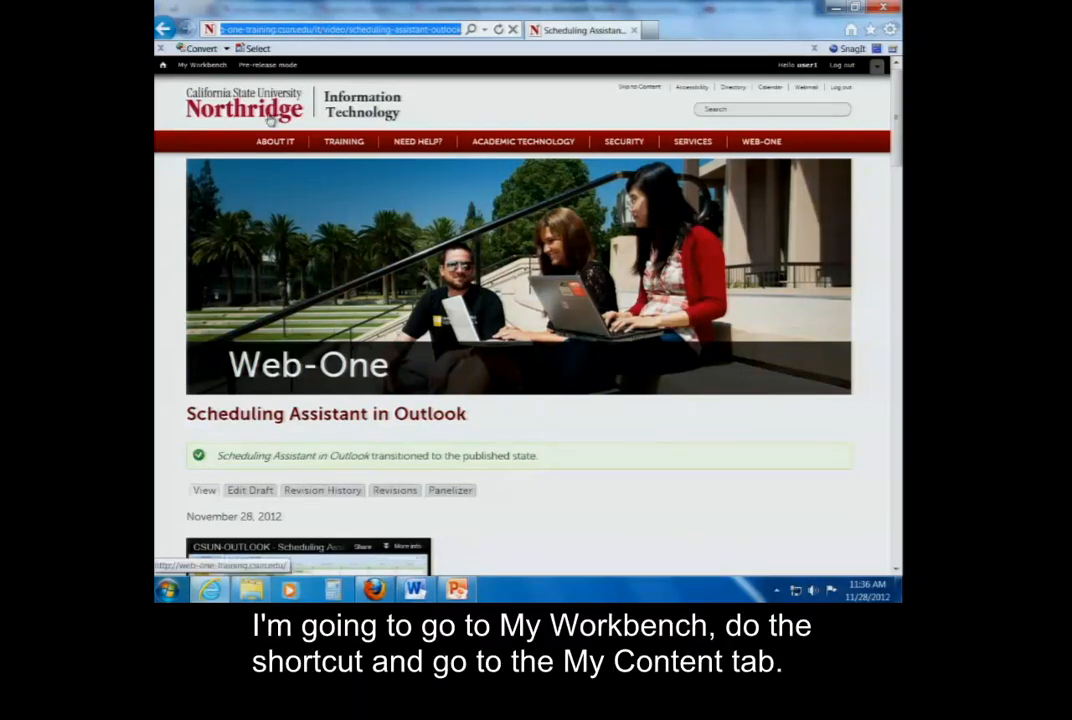
click(203, 65)
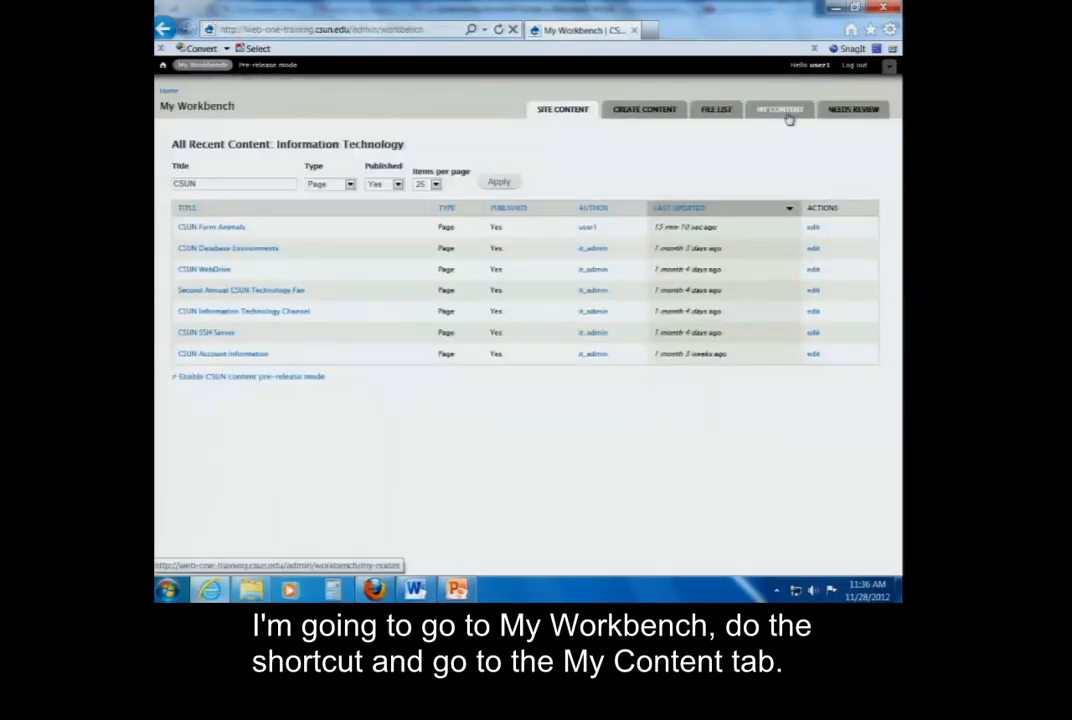
click(781, 110)
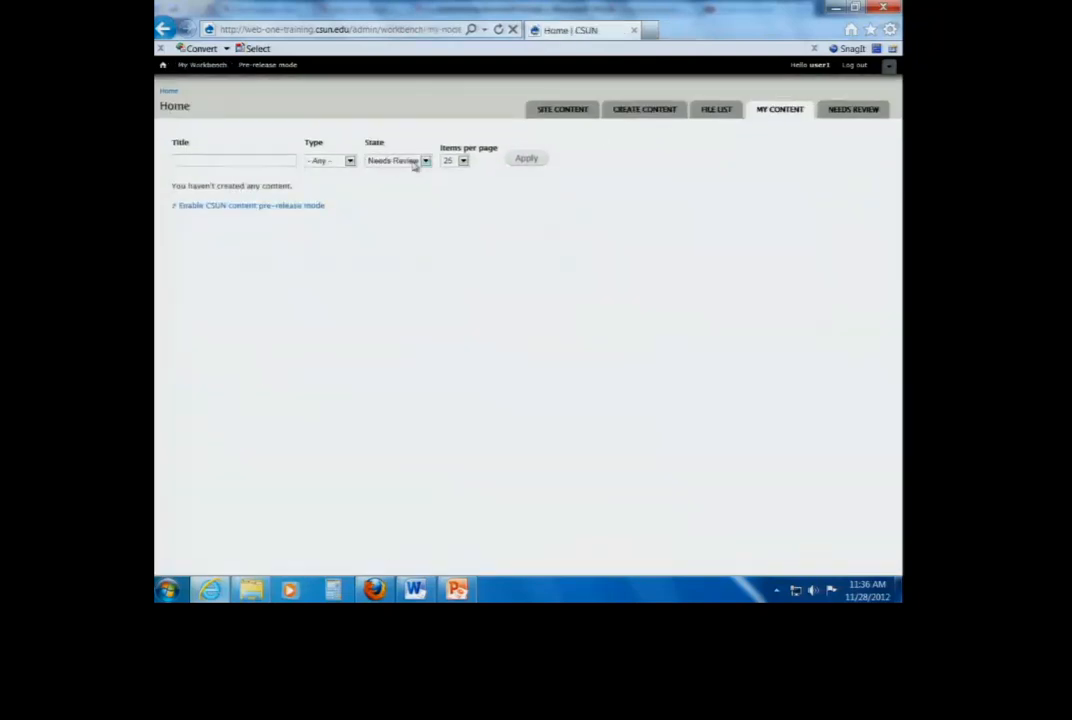
click(425, 162)
click(418, 200)
click(526, 159)
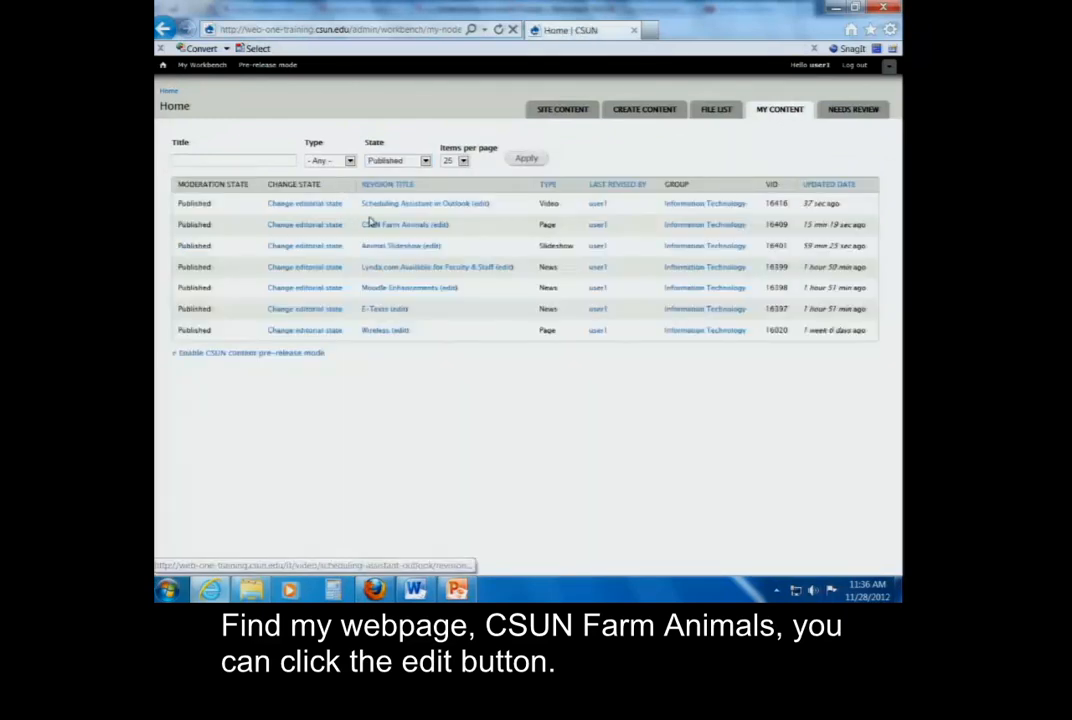
click(440, 227)
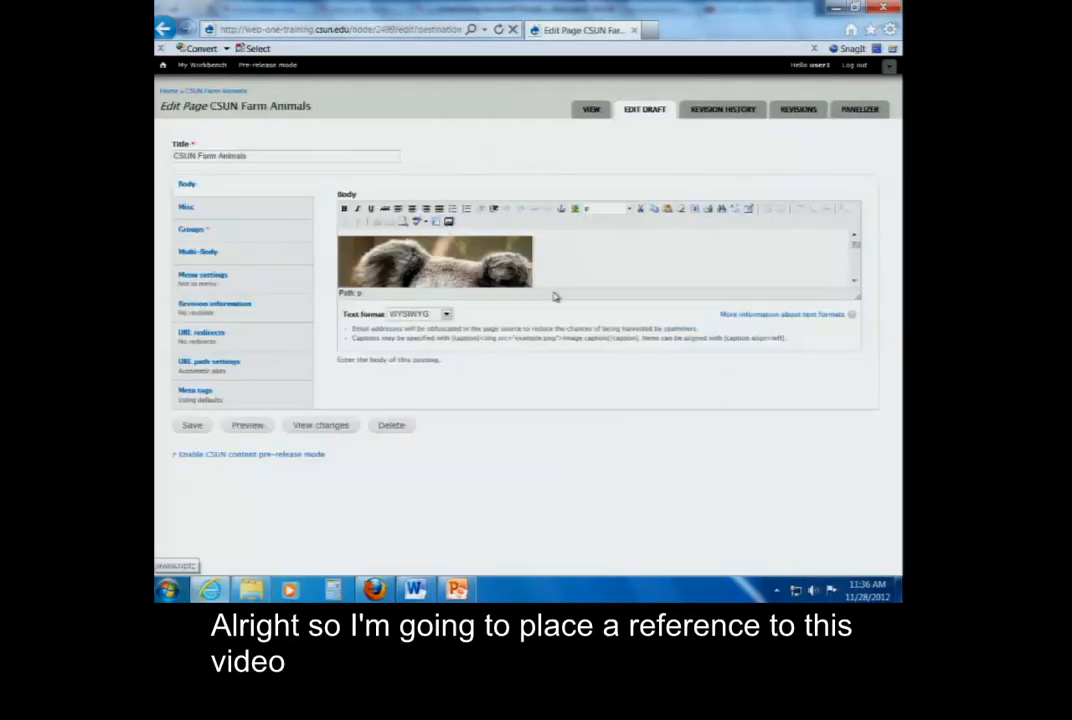
Enlarge the Body editor and add the line "View our Video Here" below the last paragraph
drag(854, 290, 857, 453)
scroll(780, 421, down, 5)
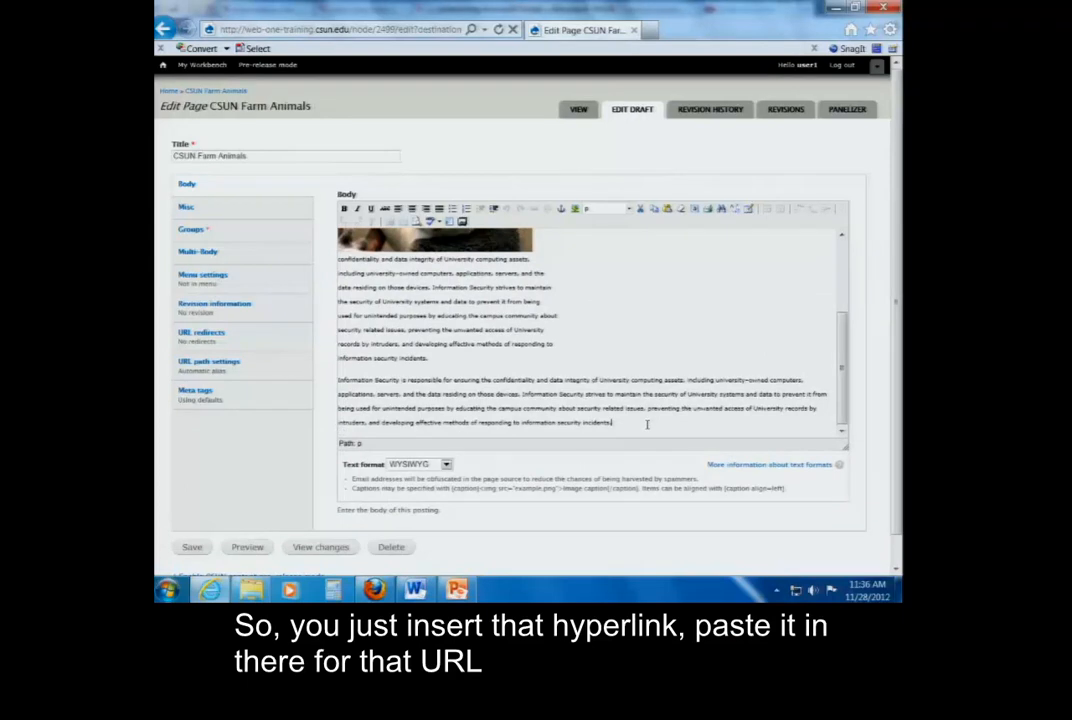
click(647, 424)
key(Return)
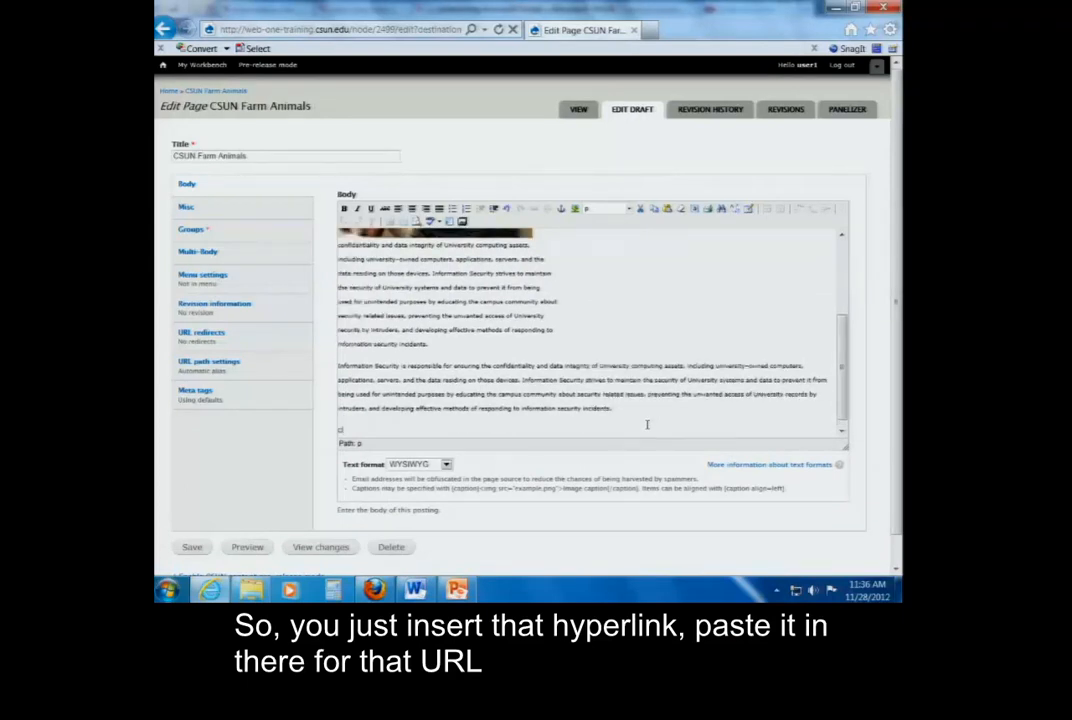
text(Video L)
text(r)
text( Video Here)
Link the text "View our Video Here" to the copied video page URL and save the CSUN Farm Animals page
drag(399, 430, 338, 431)
click(535, 211)
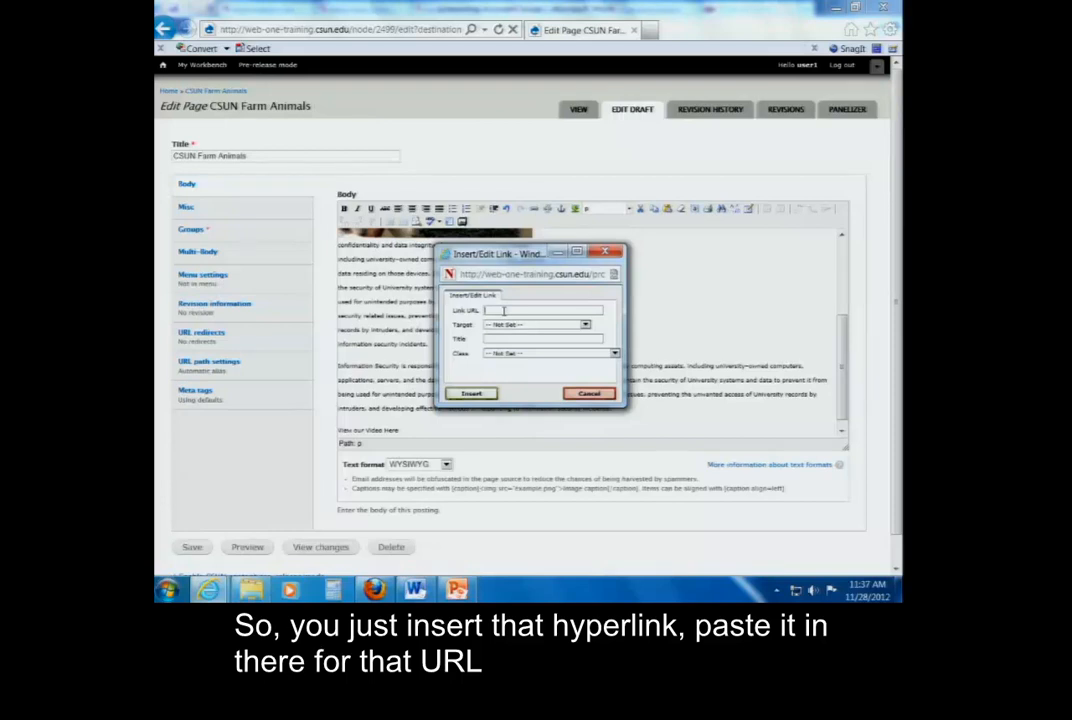
key(ctrl+v)
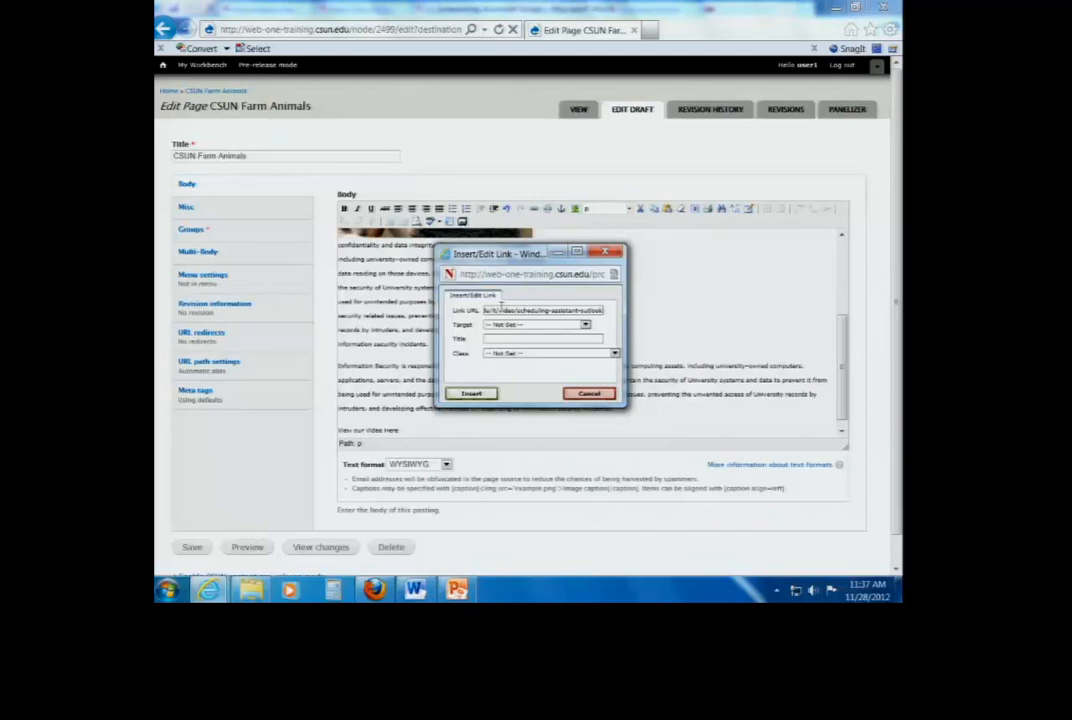
click(472, 393)
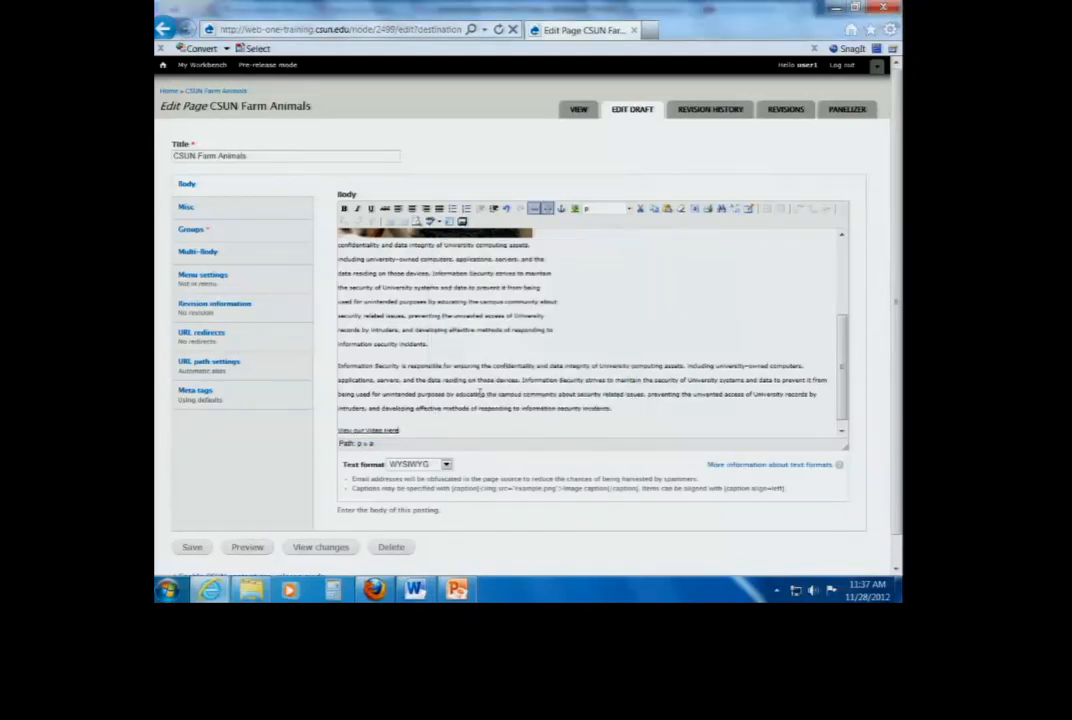
click(188, 552)
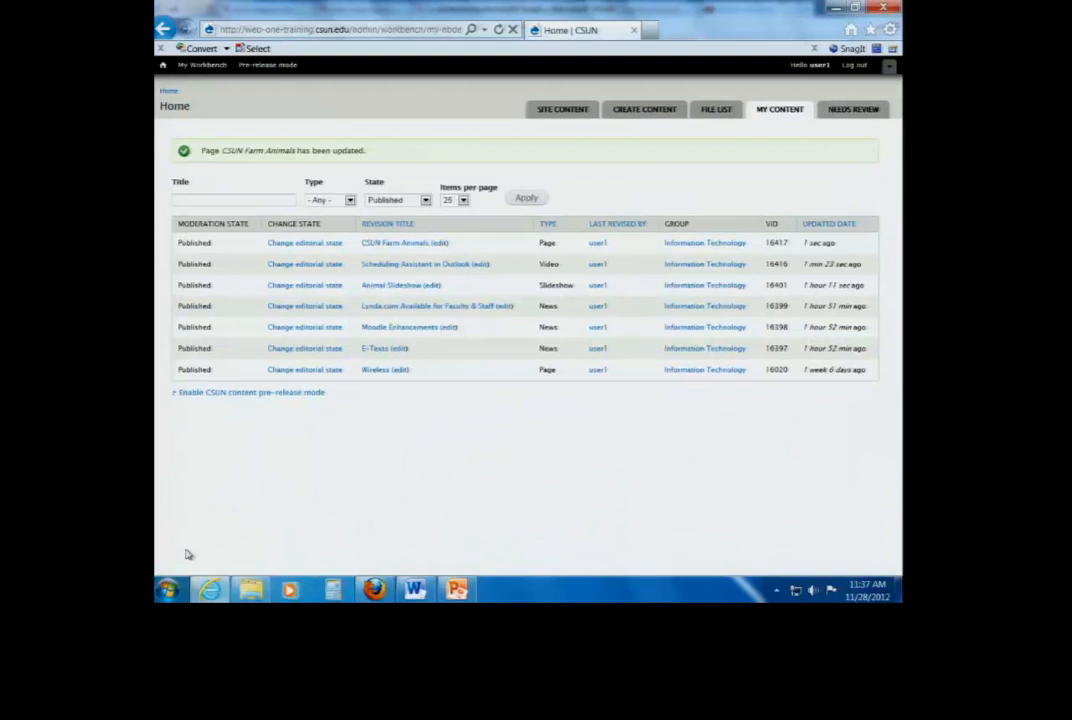
View the CSUN Farm Animals page and test its "View our Video Here" link
click(389, 246)
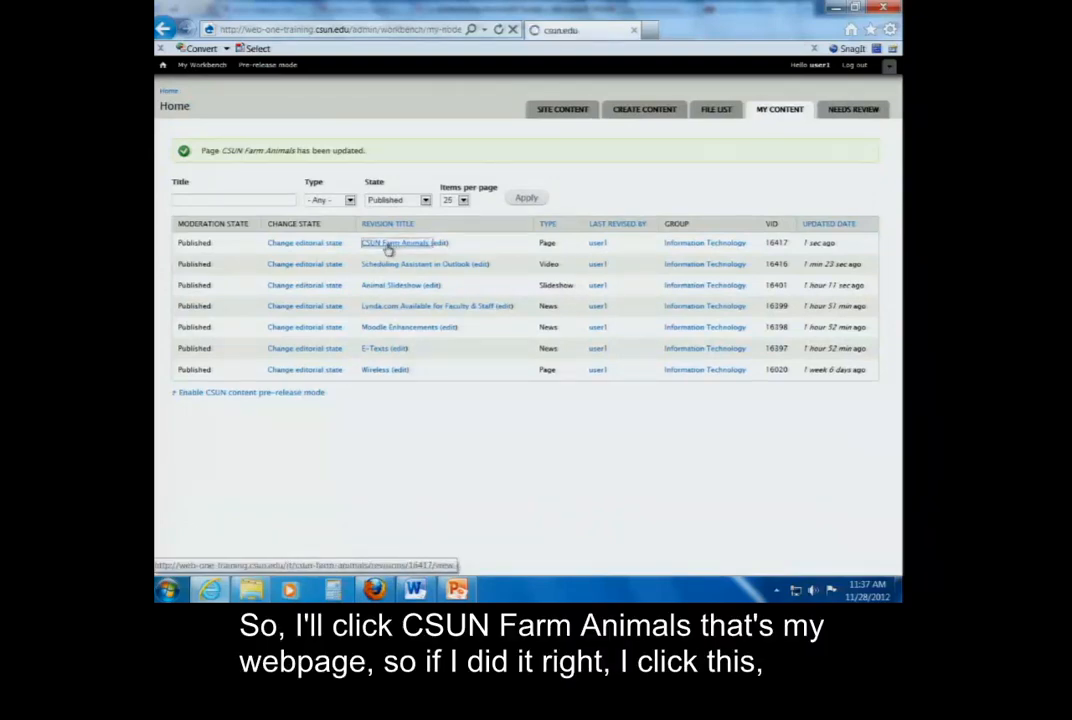
scroll(389, 248, down, 6)
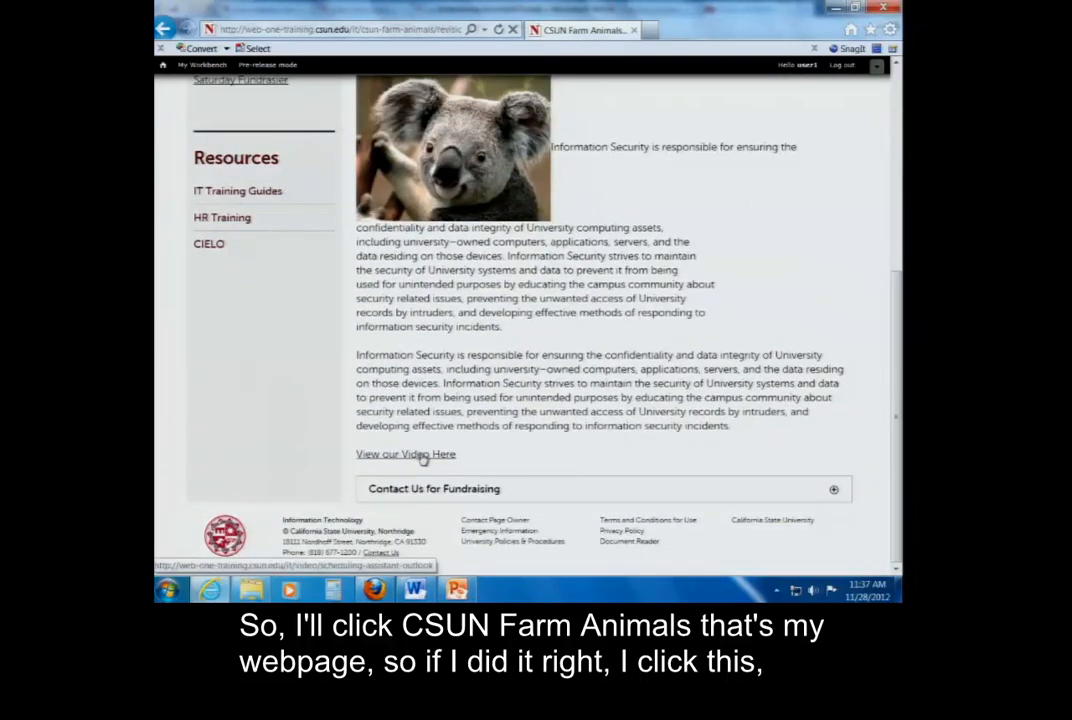
click(422, 455)
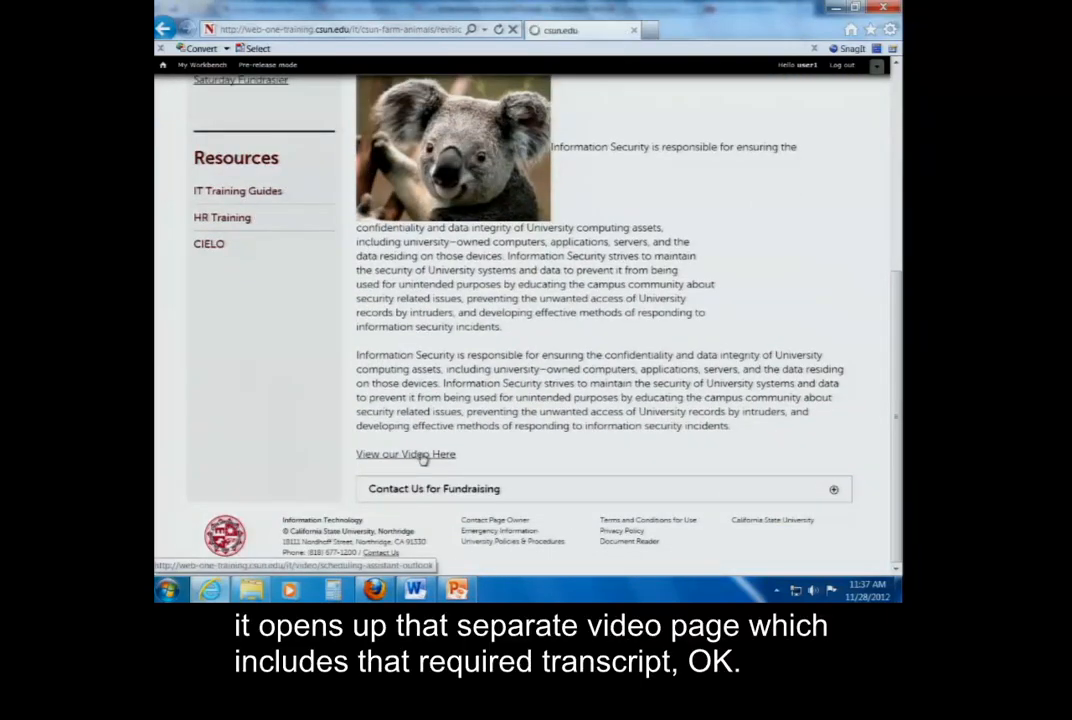